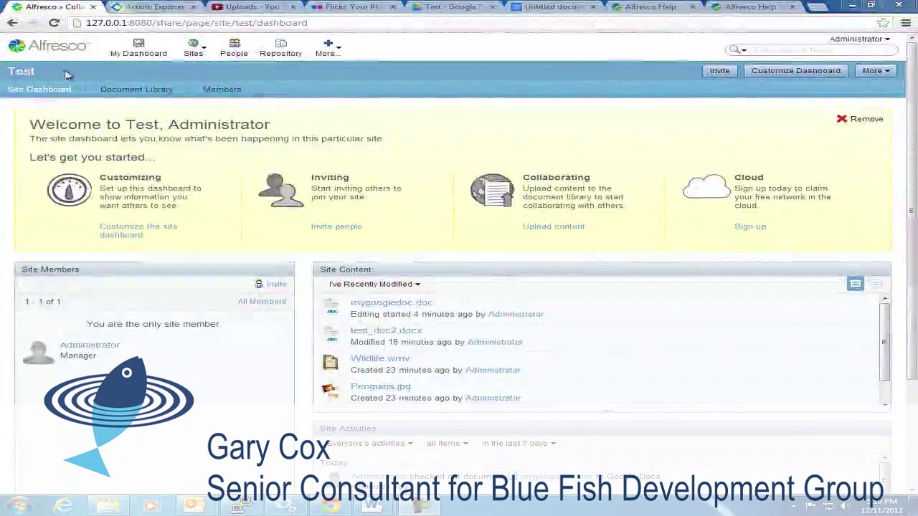
Step: Check the product version information, then open the site's Document Library and its Test folder
click(47, 49)
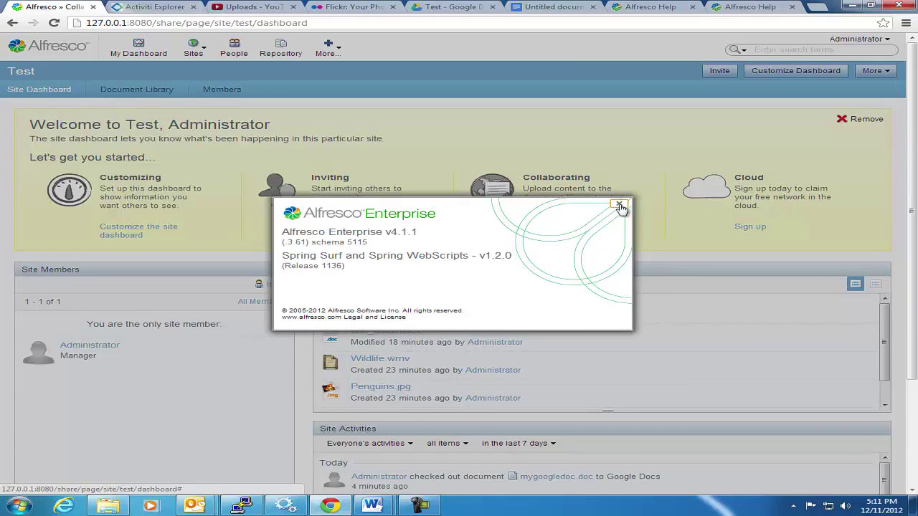
click(620, 207)
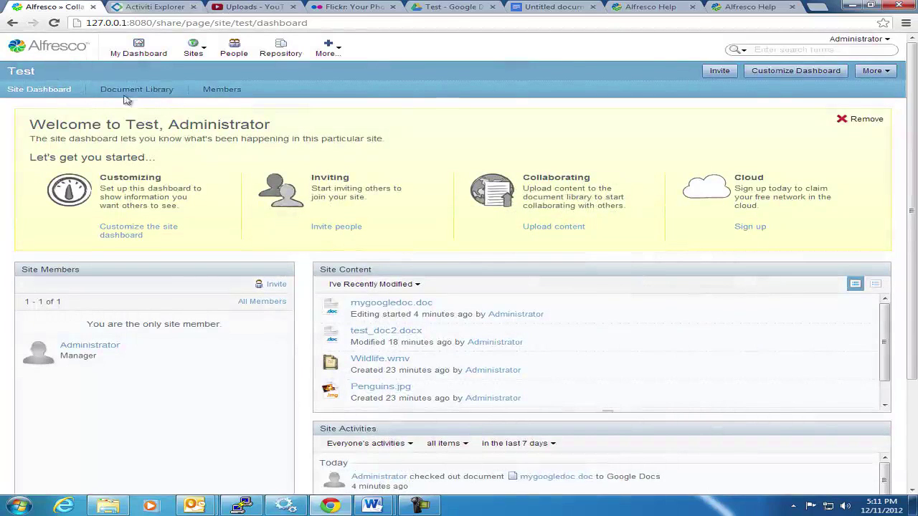
click(147, 91)
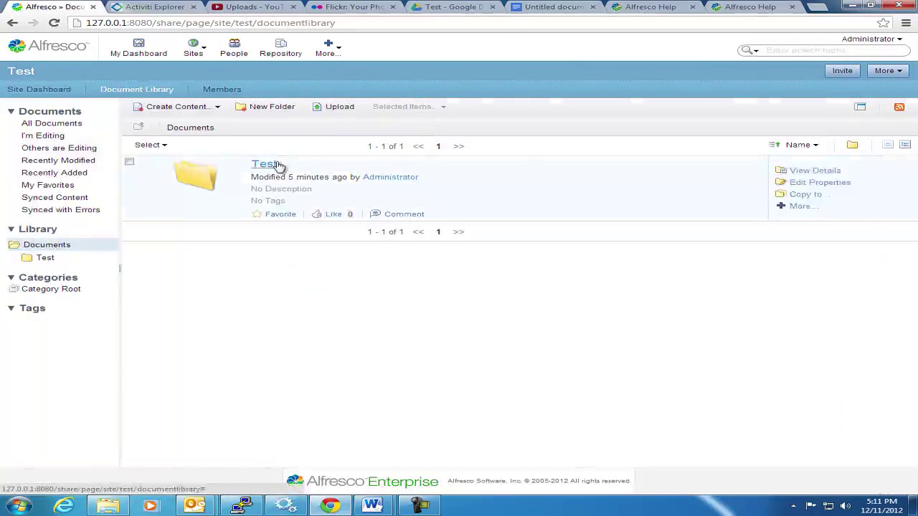
click(277, 165)
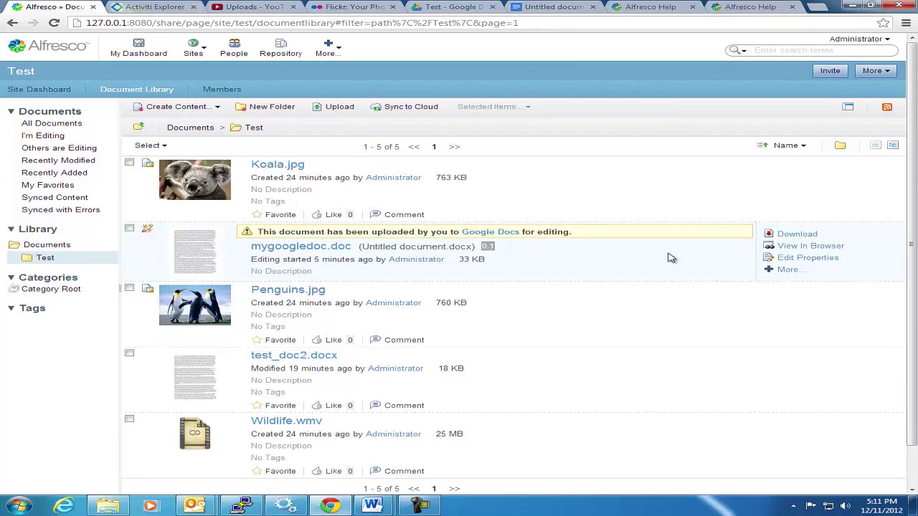
Step: Open the Admin Console's Workflow page: Activiti enabled with 2 tasks, 2 workflows and 8 definitions
click(327, 49)
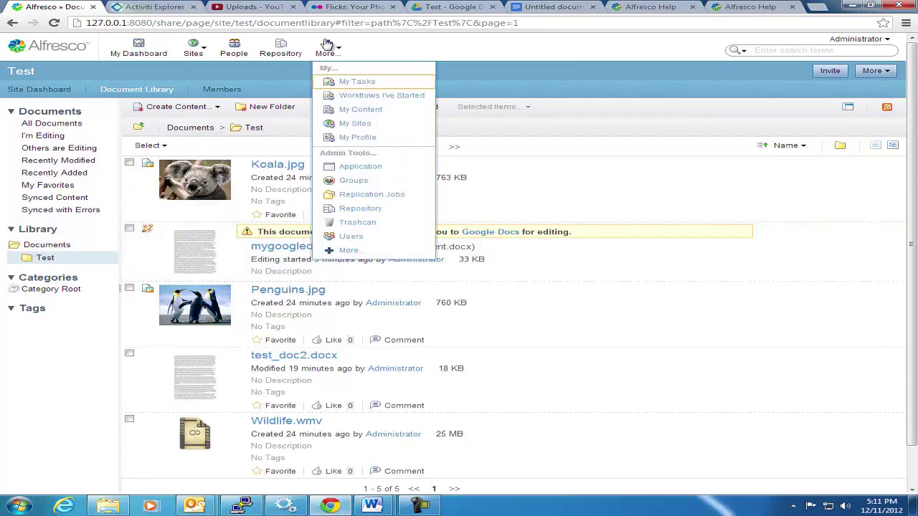
click(356, 170)
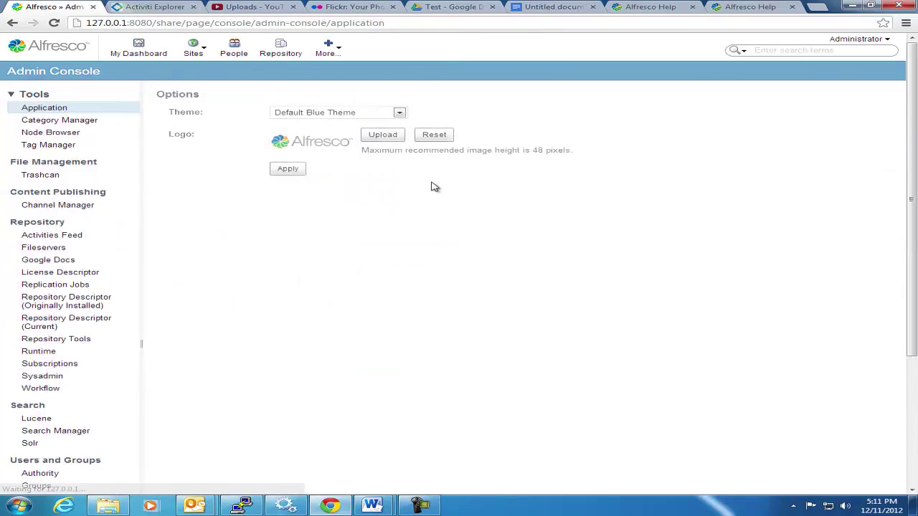
click(41, 388)
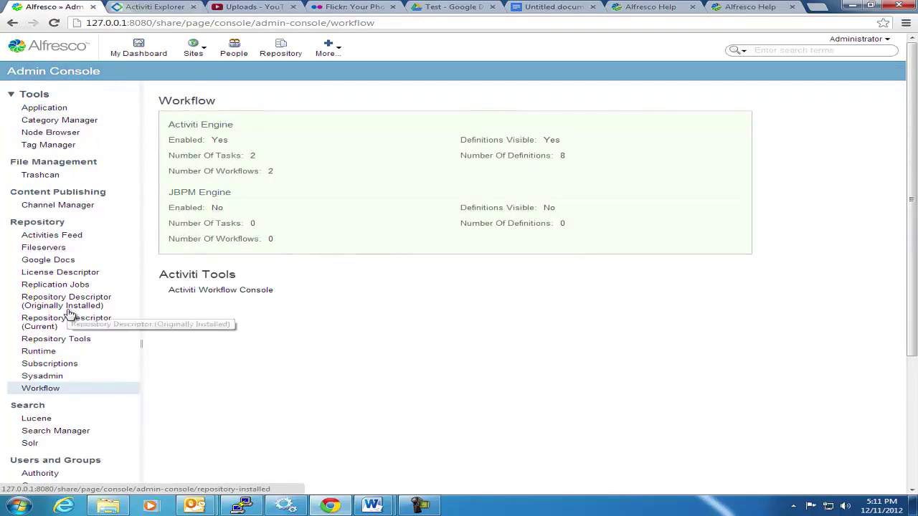
scroll(68, 313, down, 3)
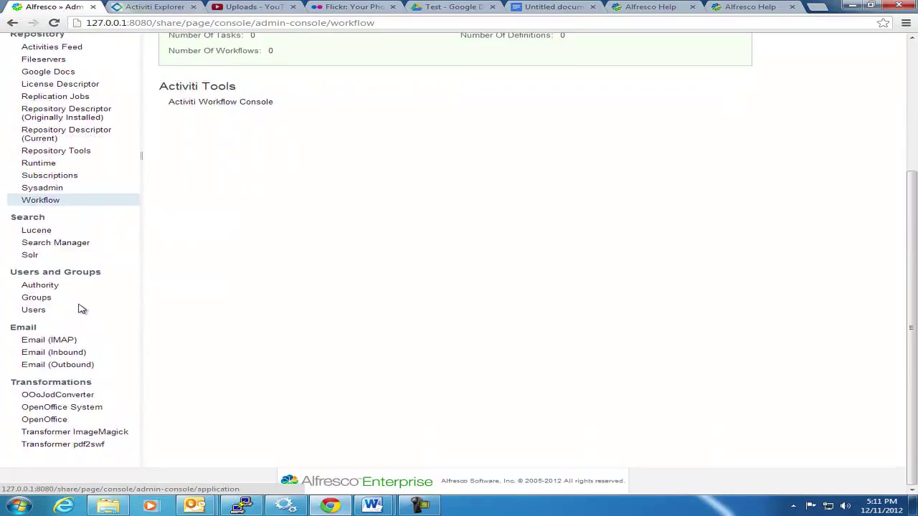
scroll(82, 308, up, 4)
scroll(90, 297, up, 1)
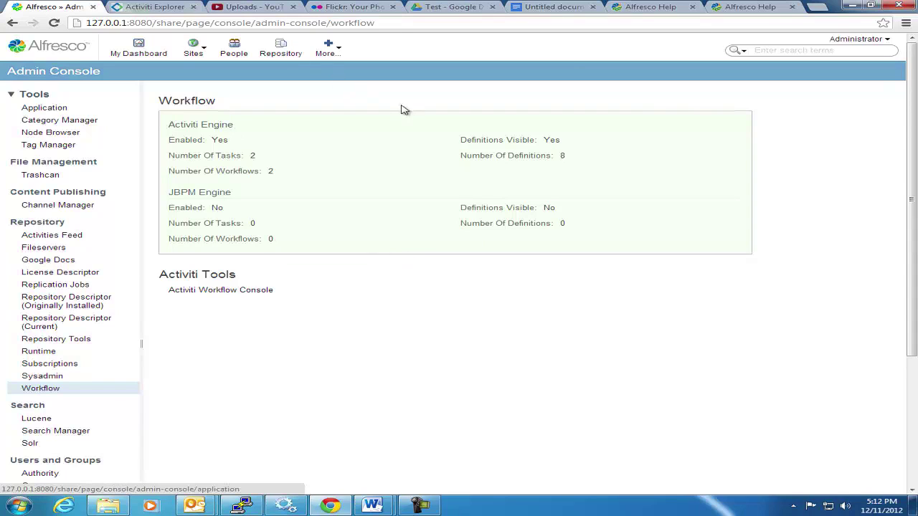
Step: In the Activiti console, view the adhoc process definition's raw XML and its diagram image
click(147, 7)
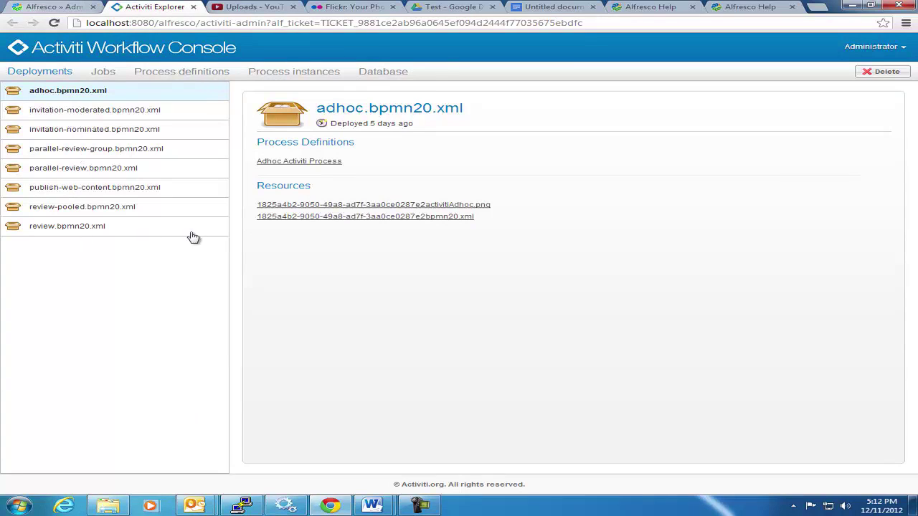
click(345, 218)
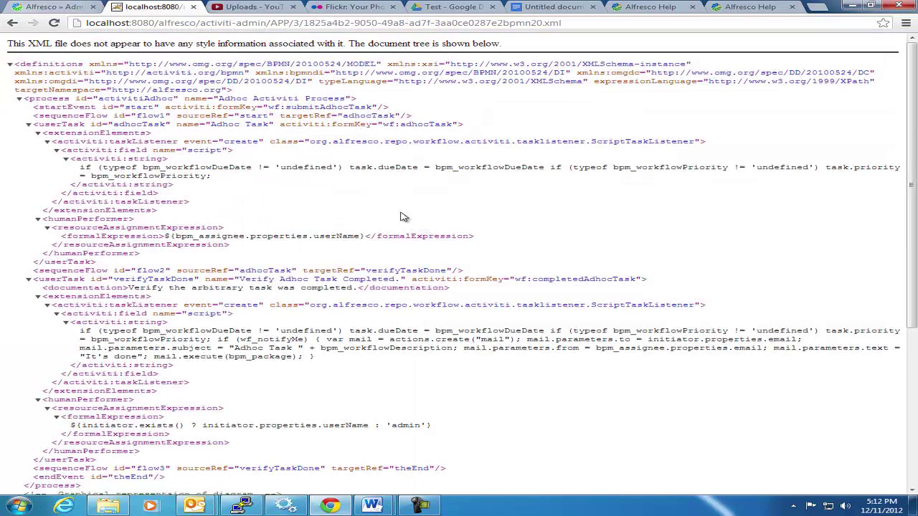
click(12, 22)
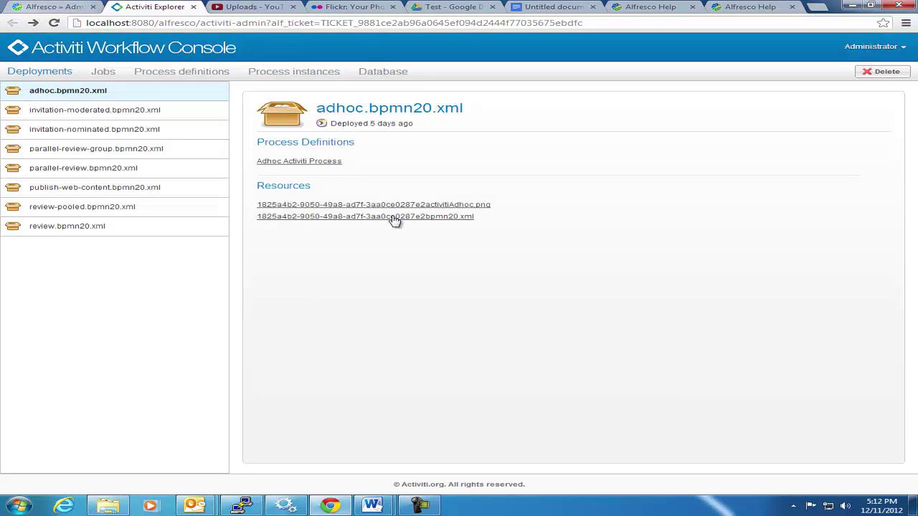
click(379, 205)
Step: View the parallel-review-group.bpmn20.xml process diagram and return to its deployment details
click(90, 151)
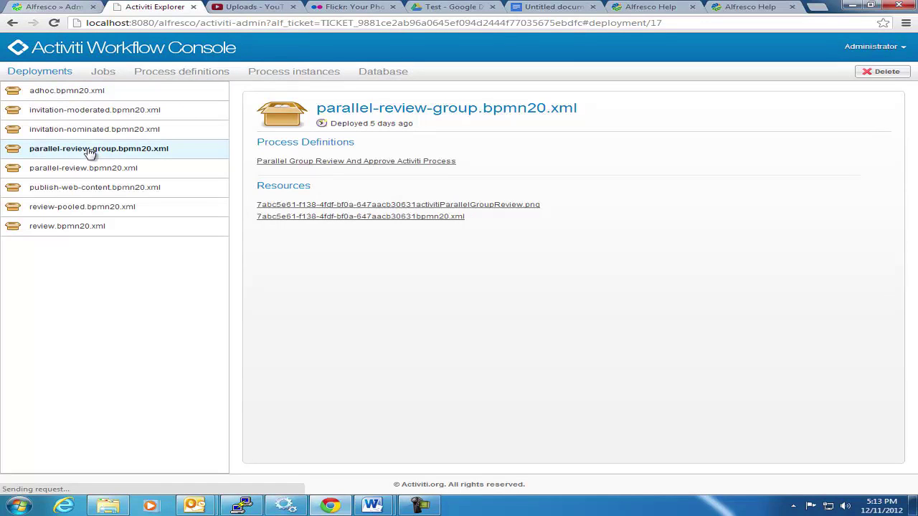
click(394, 206)
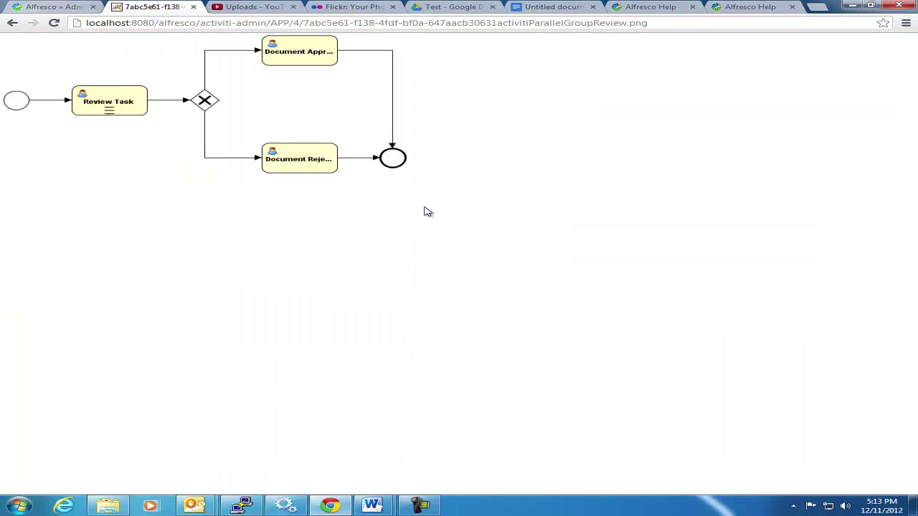
click(12, 22)
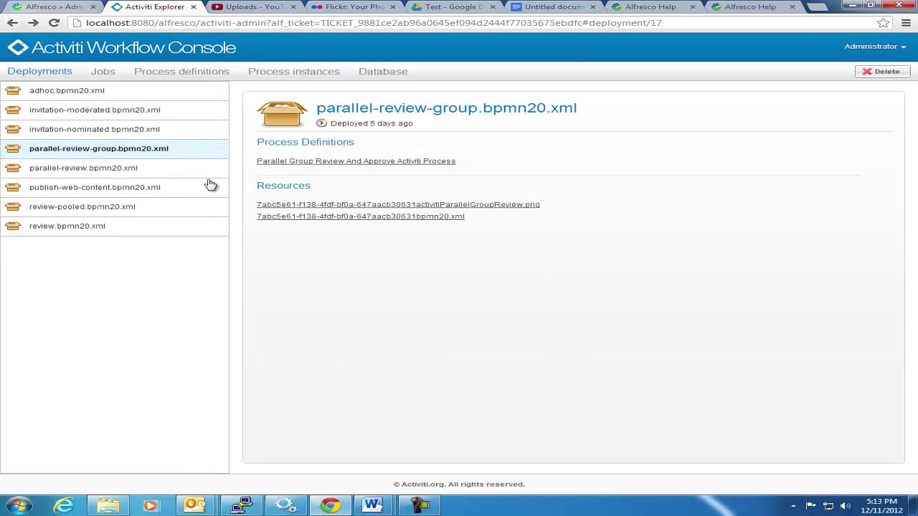
Step: Review the running invitation process instances, including id 227, then list all deployments again
click(307, 74)
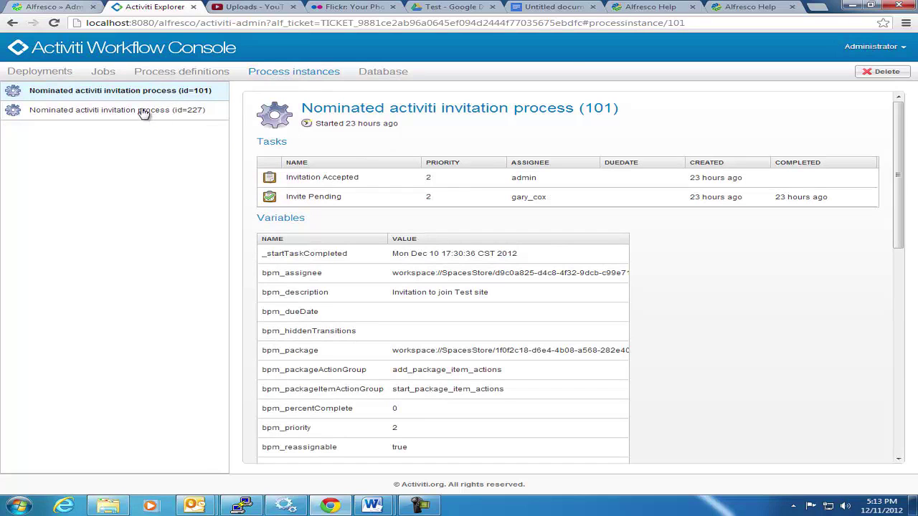
scroll(465, 292, down, 1)
scroll(464, 292, down, 8)
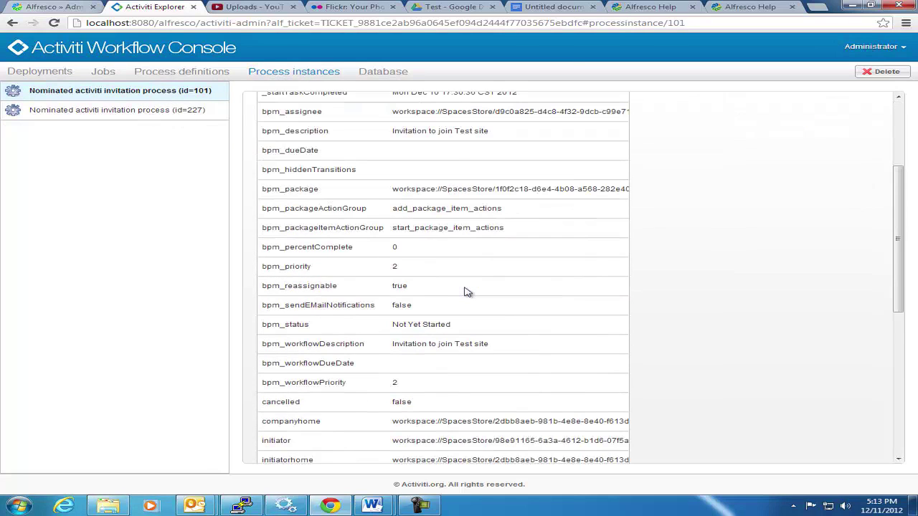
scroll(465, 292, up, 3)
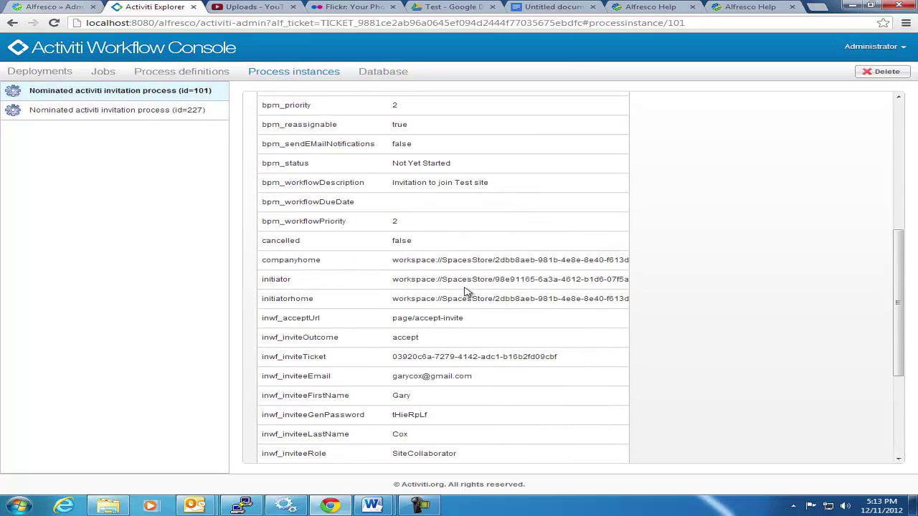
scroll(466, 292, up, 6)
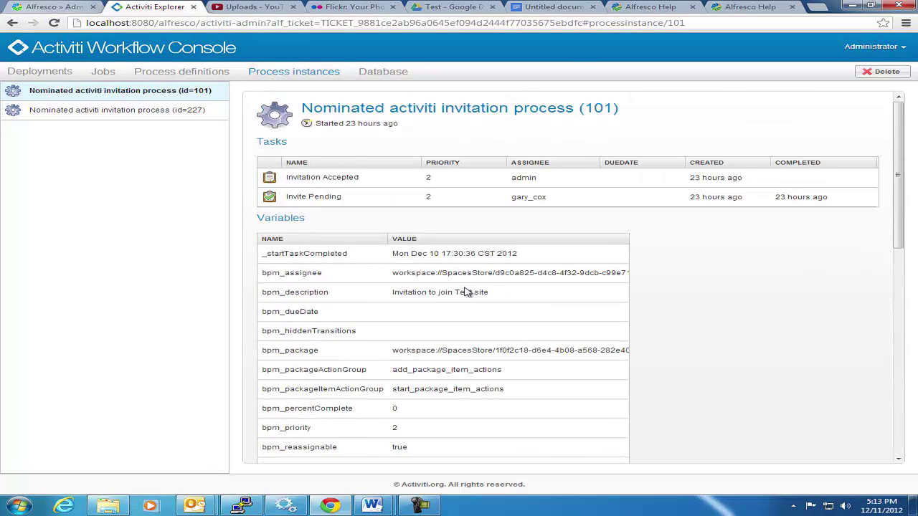
click(119, 113)
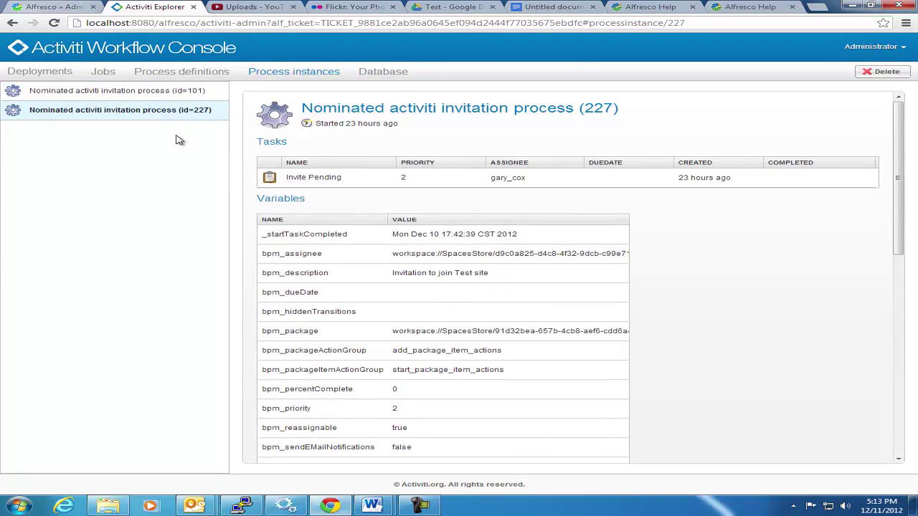
scroll(434, 227, down, 6)
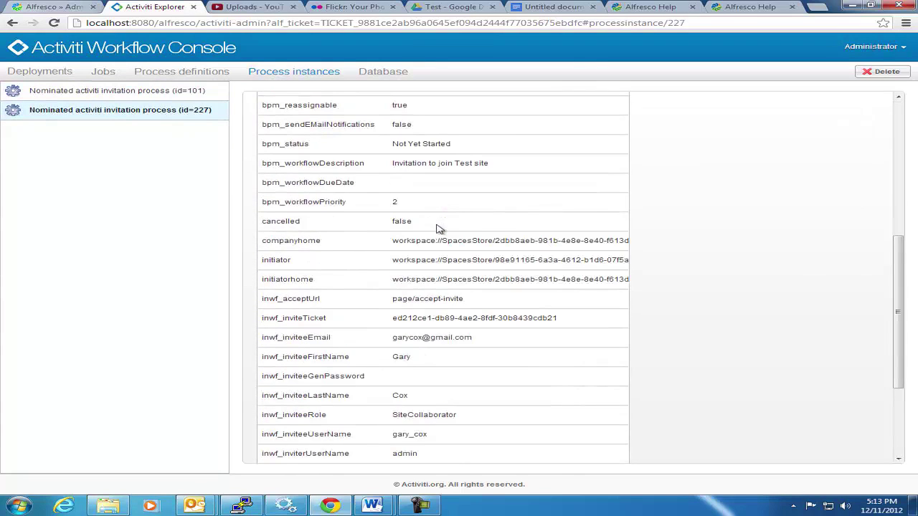
scroll(416, 225, up, 6)
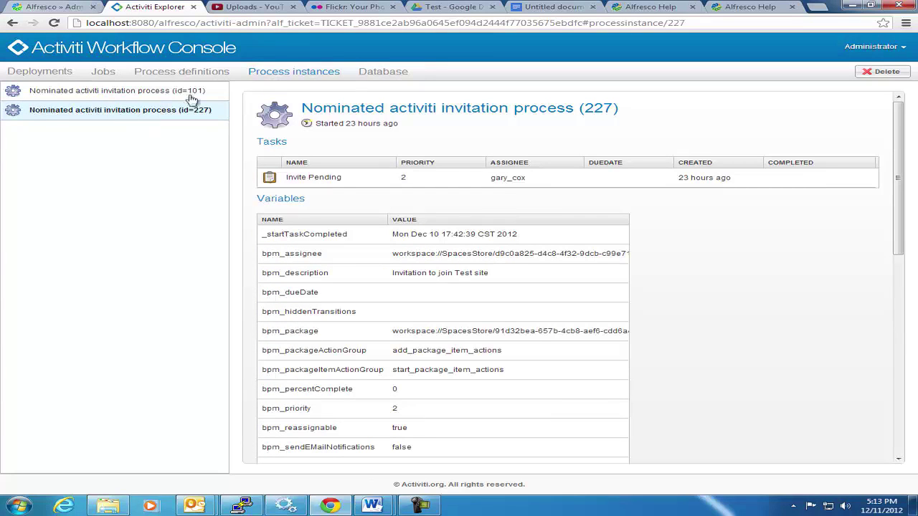
click(39, 75)
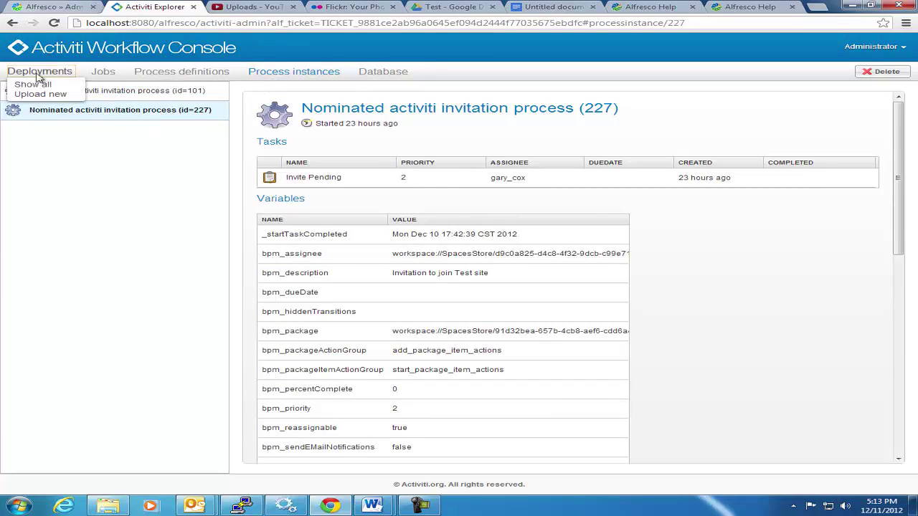
click(34, 84)
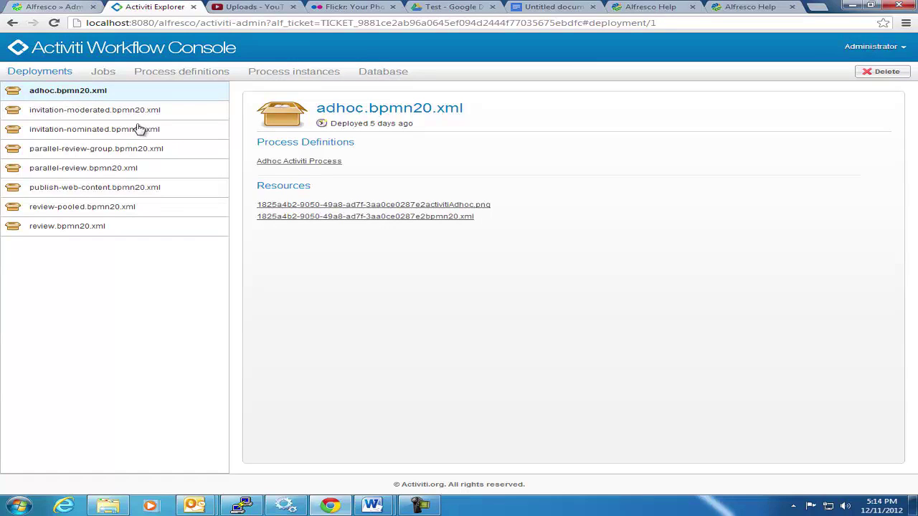
Step: Back in the Admin Console, open the Solr page under Search, showing last indexed transaction 108
click(63, 8)
scroll(101, 230, down, 3)
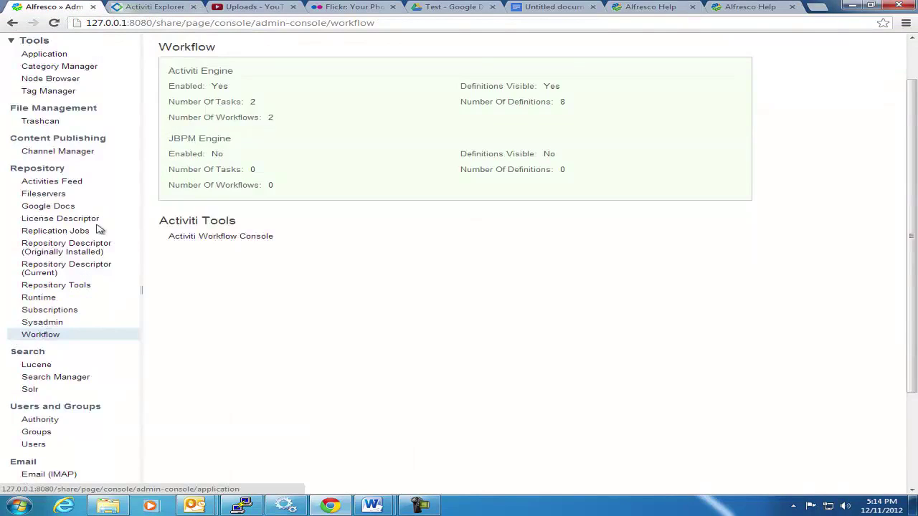
click(55, 327)
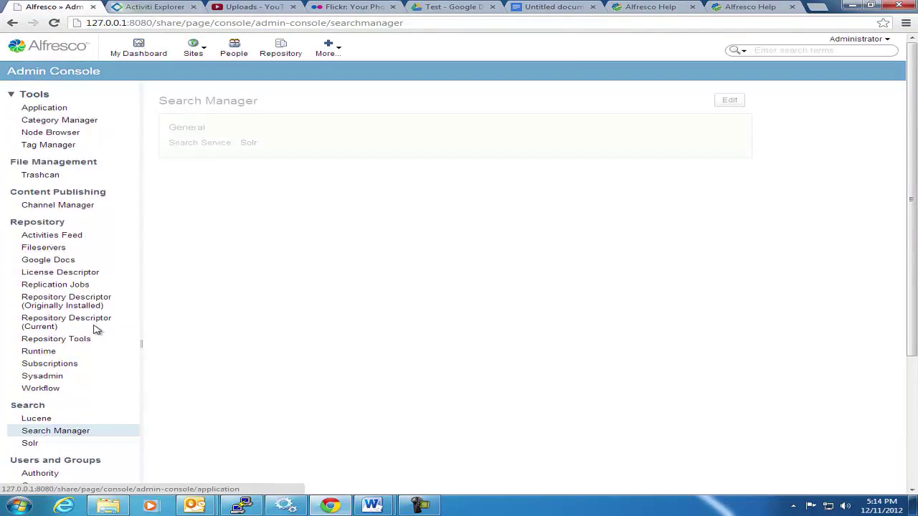
scroll(97, 330, down, 2)
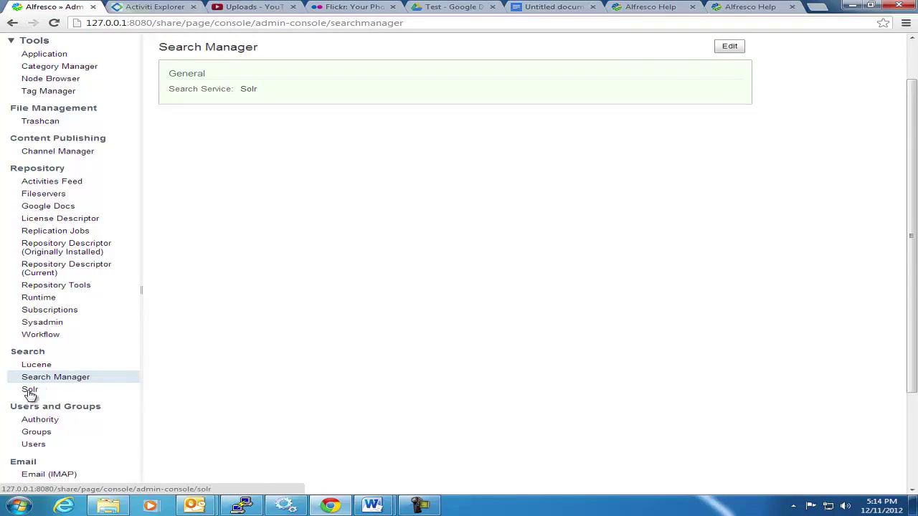
click(30, 391)
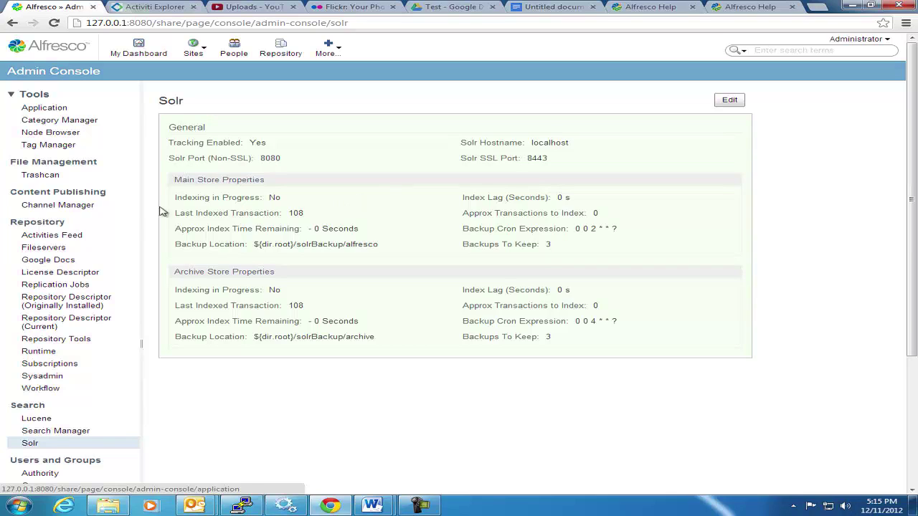
Step: Open the Channel Manager with the Flickr and YouTube channels and list the channel types to add
click(43, 208)
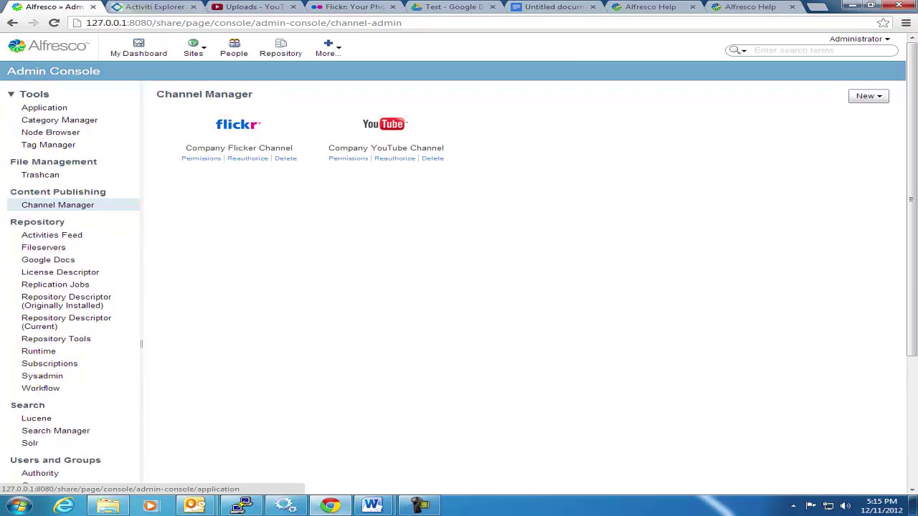
click(882, 98)
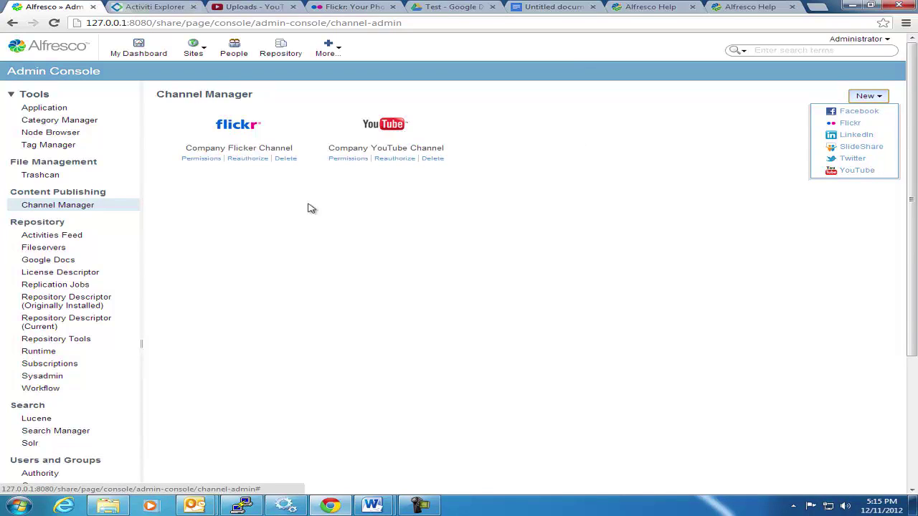
click(351, 7)
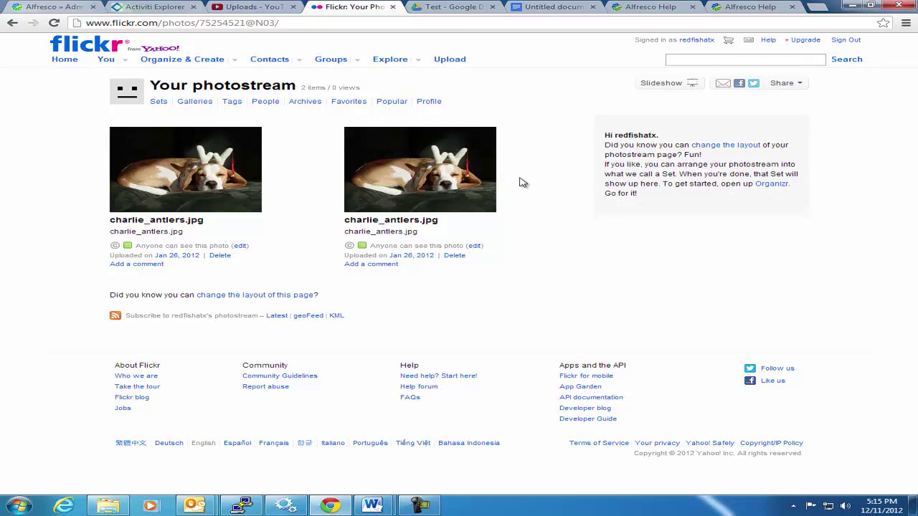
click(266, 6)
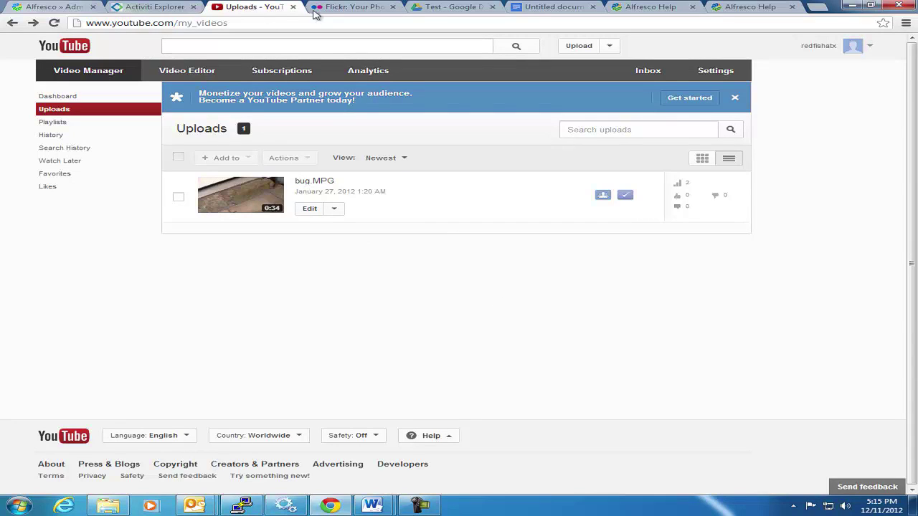
click(346, 7)
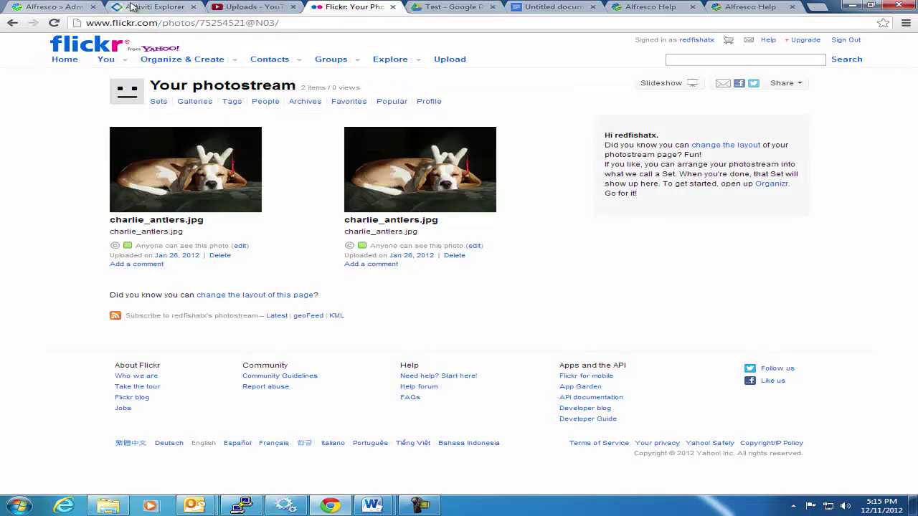
click(43, 7)
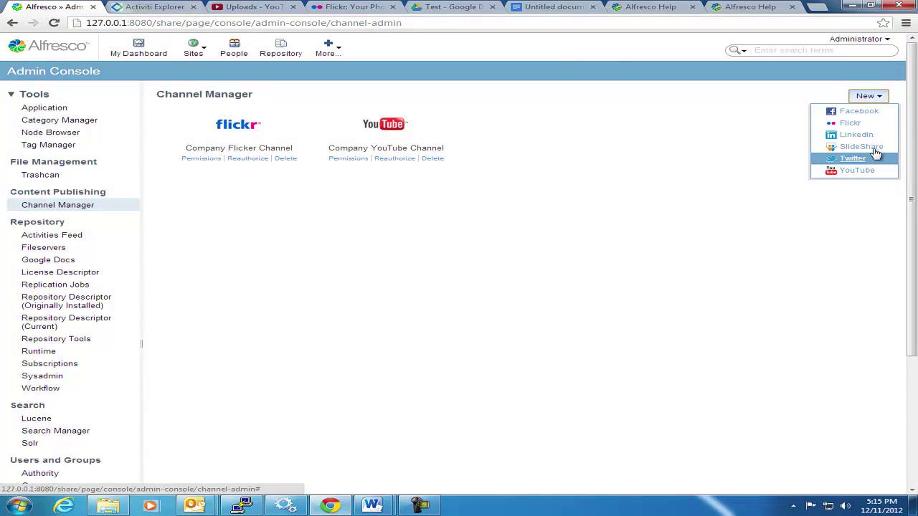
Step: Start a Facebook channel, then close its authorisation window, keeping only the Flickr and YouTube channels
click(859, 113)
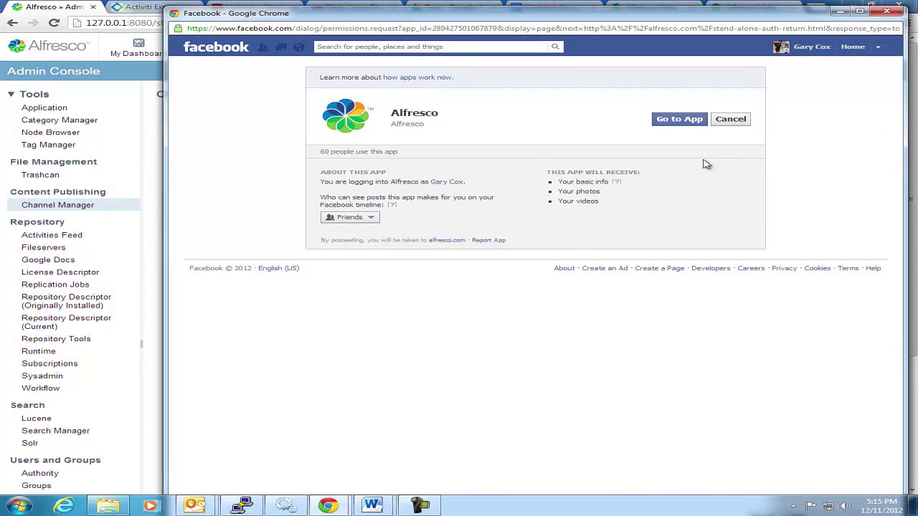
click(889, 12)
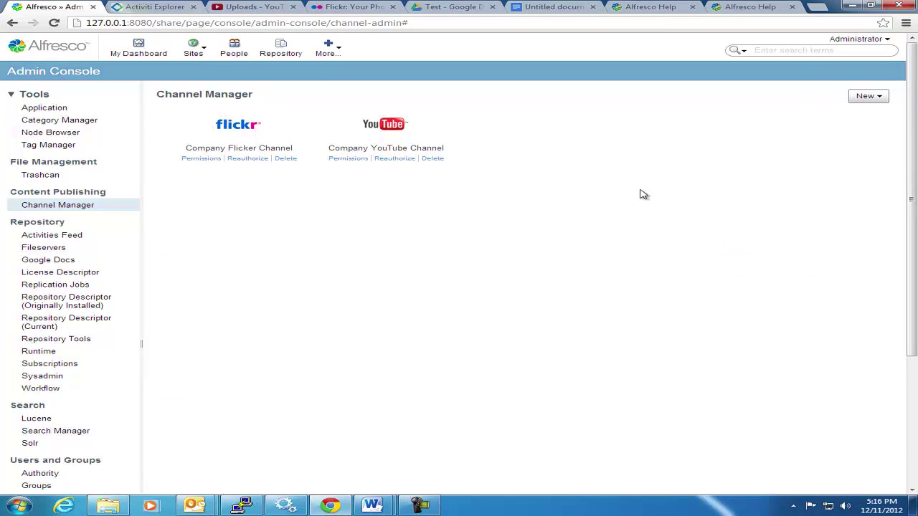
scroll(292, 282, down, 5)
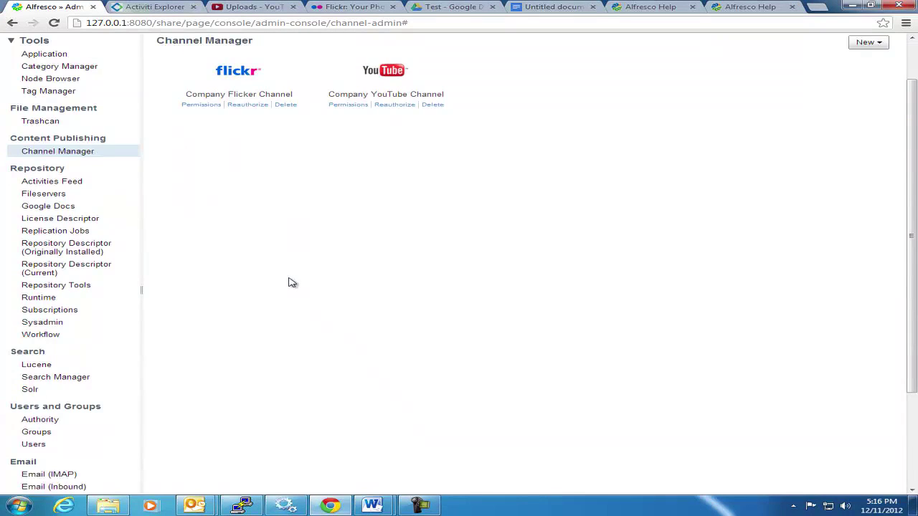
scroll(290, 281, up, 5)
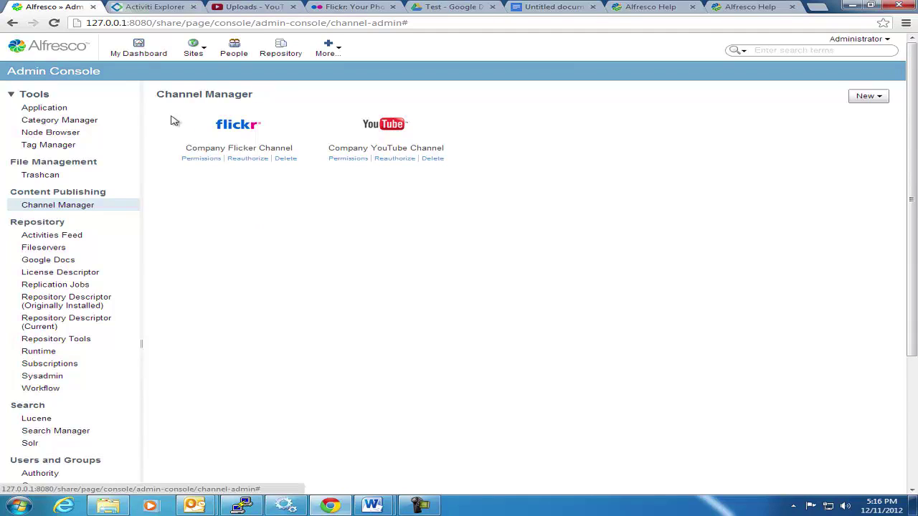
Step: Go to the Test site and open the Test folder in its Document Library
click(193, 50)
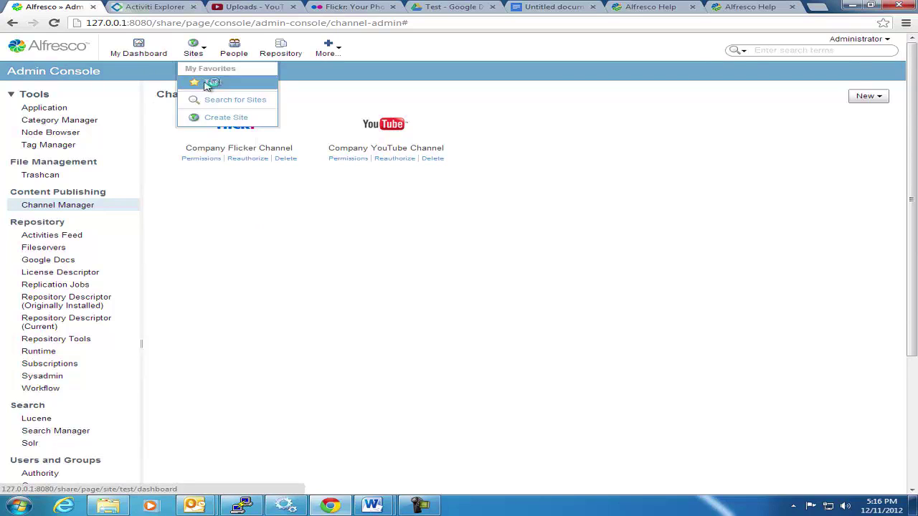
click(206, 83)
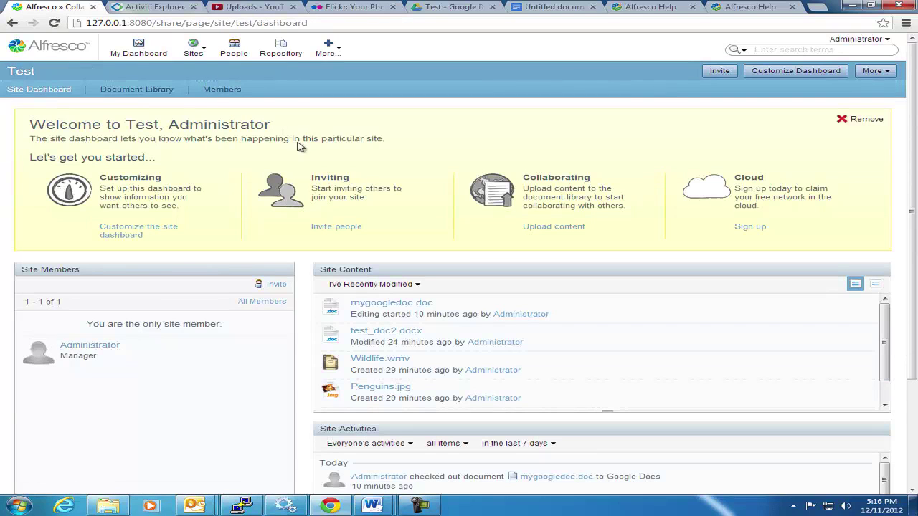
click(154, 88)
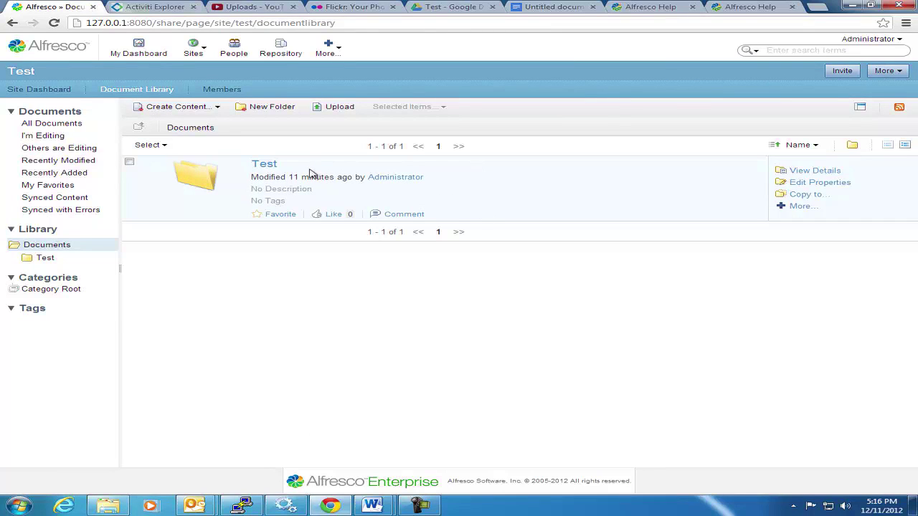
click(262, 165)
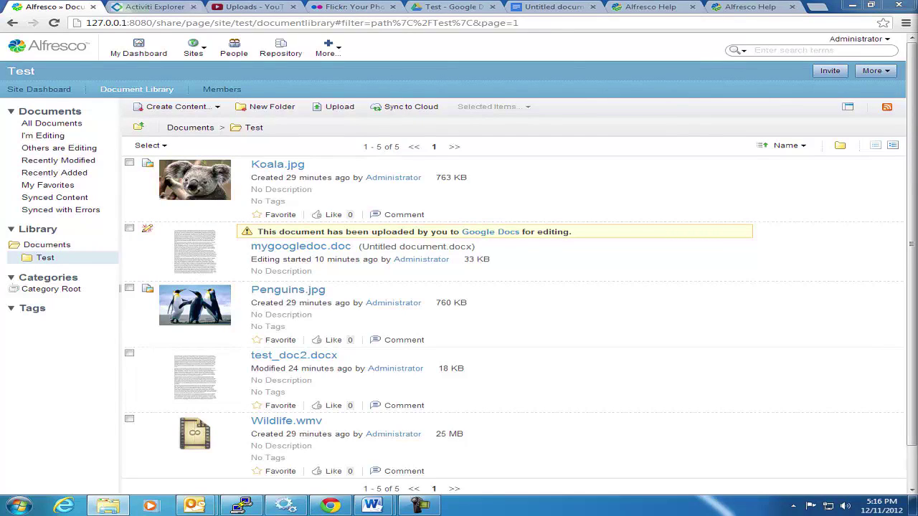
Step: Drag test_doc3.pdf from the desktop into the Test folder and dismiss the upload summary
drag(911, 401, 510, 297)
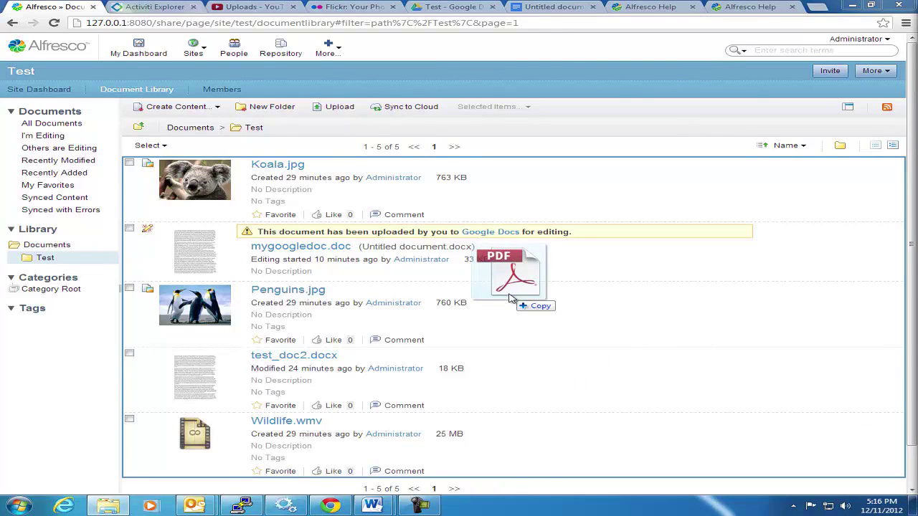
drag(510, 298, 510, 298)
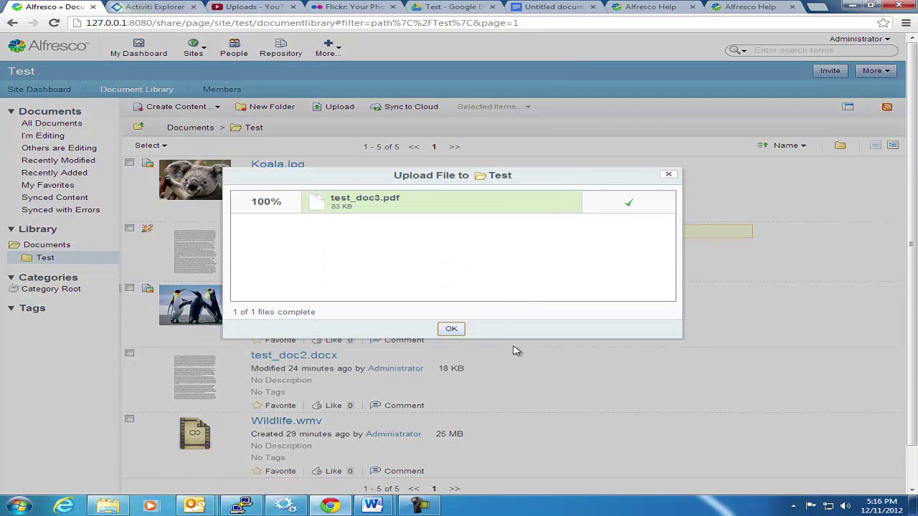
click(452, 330)
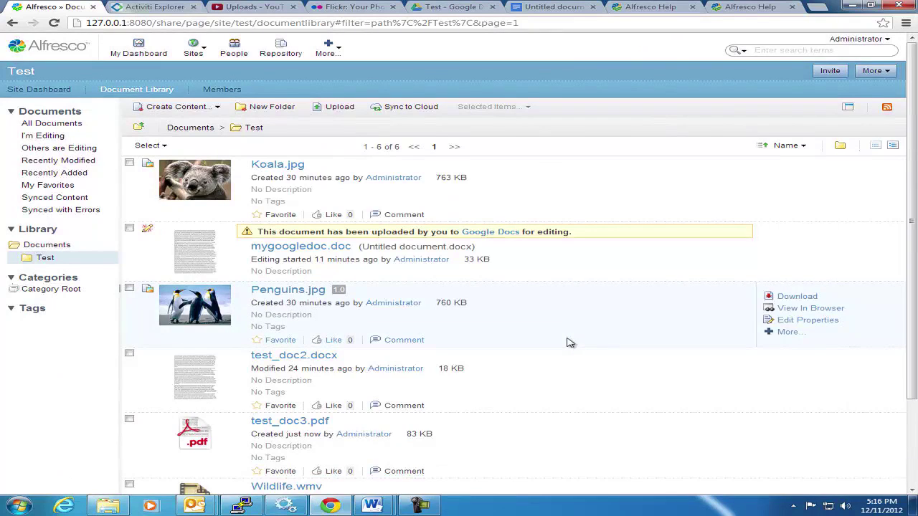
scroll(568, 343, down, 3)
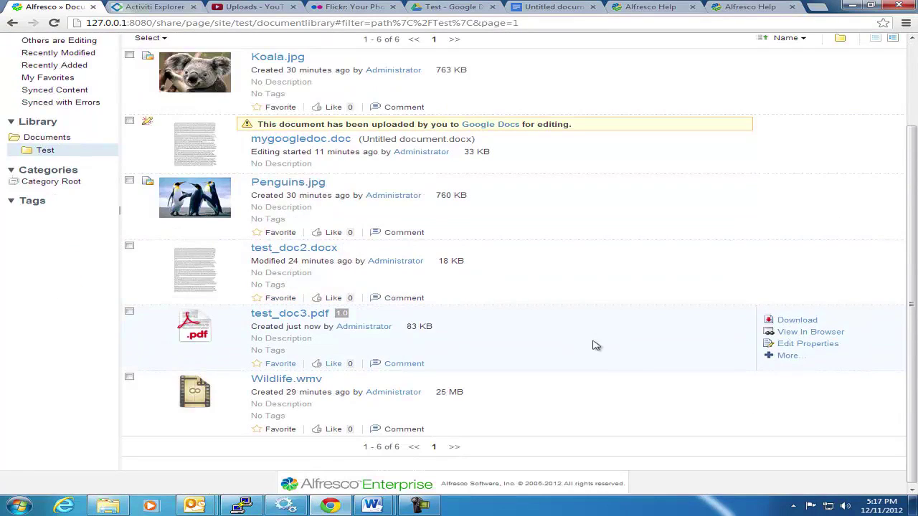
scroll(593, 344, up, 1)
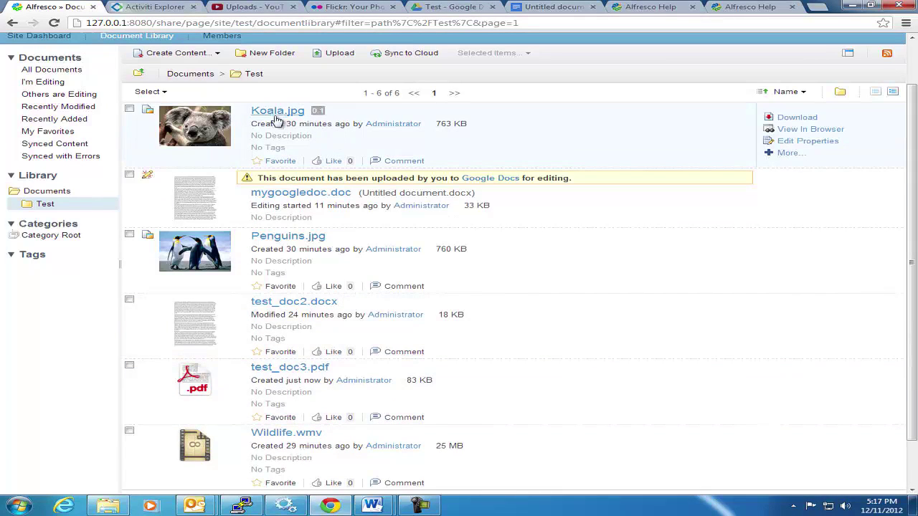
mouse_move(303, 241)
Step: In the mygoogledoc (Working Copy) Google Doc, insert an 'Updated content' line above the lorem ipsum text
click(455, 8)
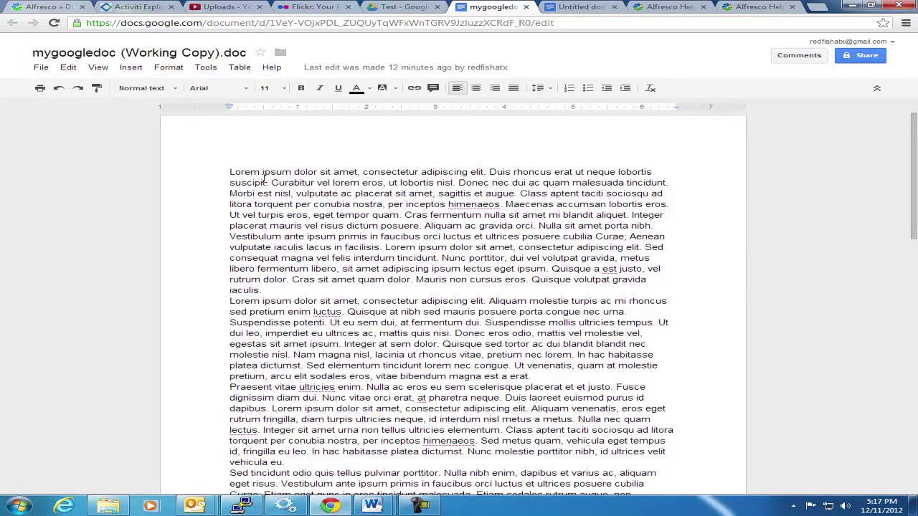
click(41, 69)
click(309, 193)
key(Return)
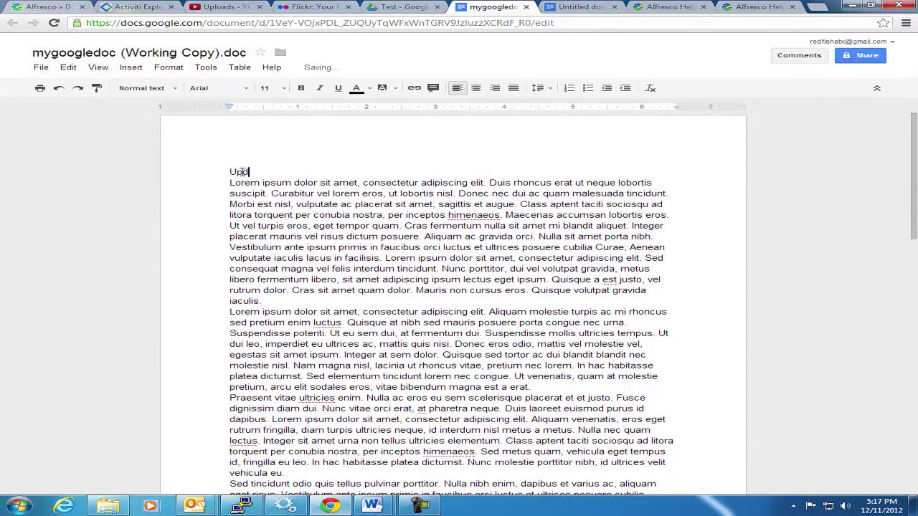
text(Updated content)
key(Return)
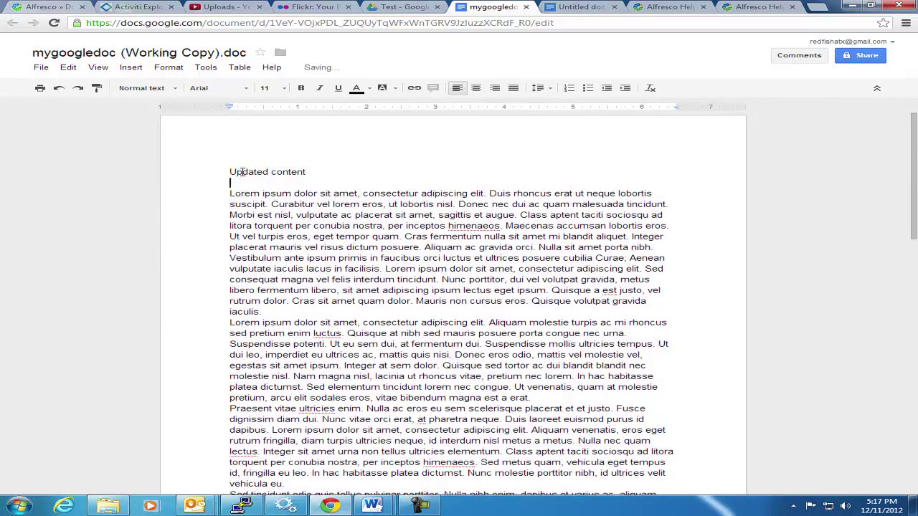
click(43, 67)
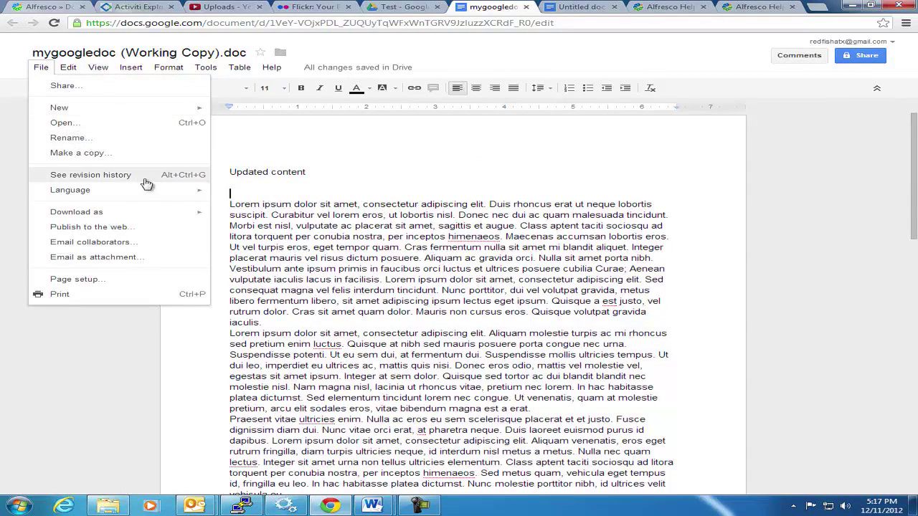
click(359, 187)
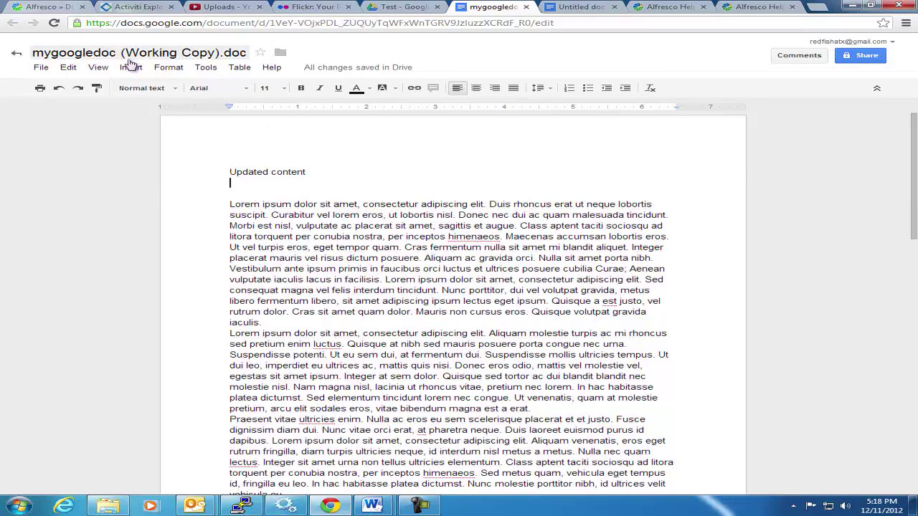
Step: Open Koala.jpg's details page, then cancel the Sync to The Cloud dialog without syncing
click(52, 7)
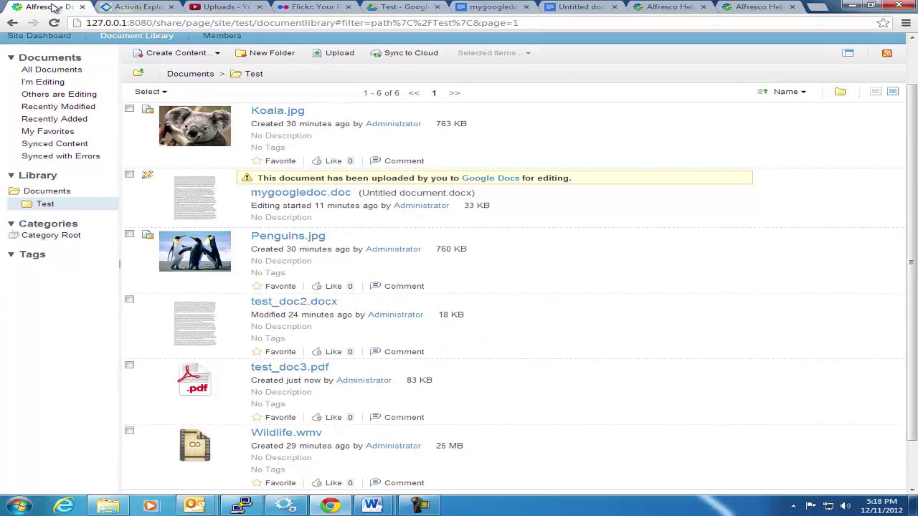
click(285, 114)
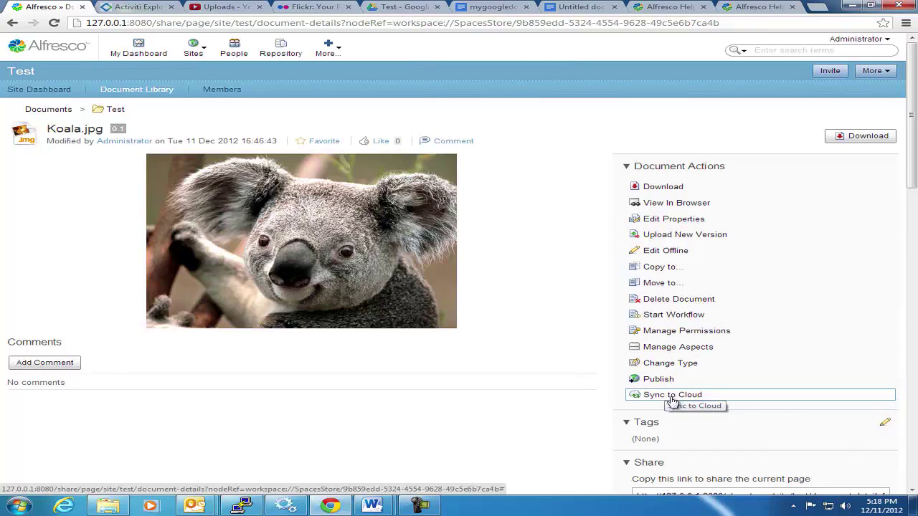
click(670, 396)
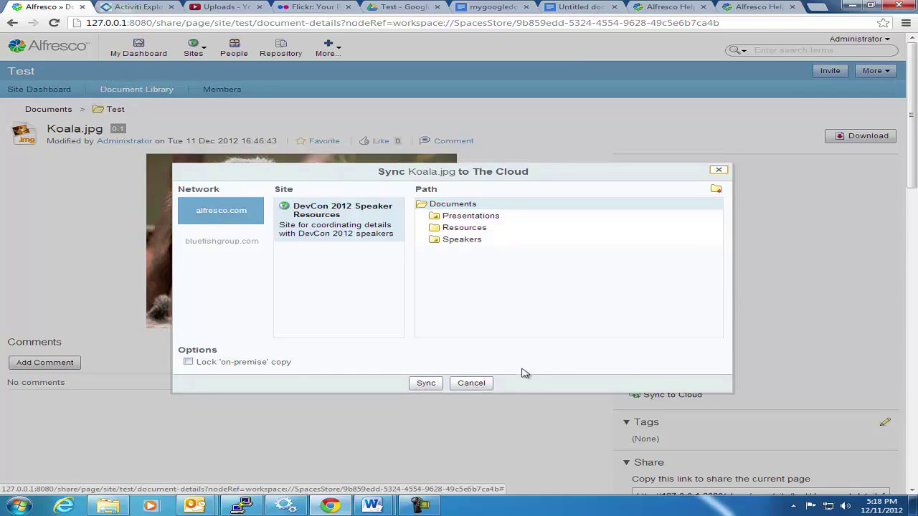
click(475, 384)
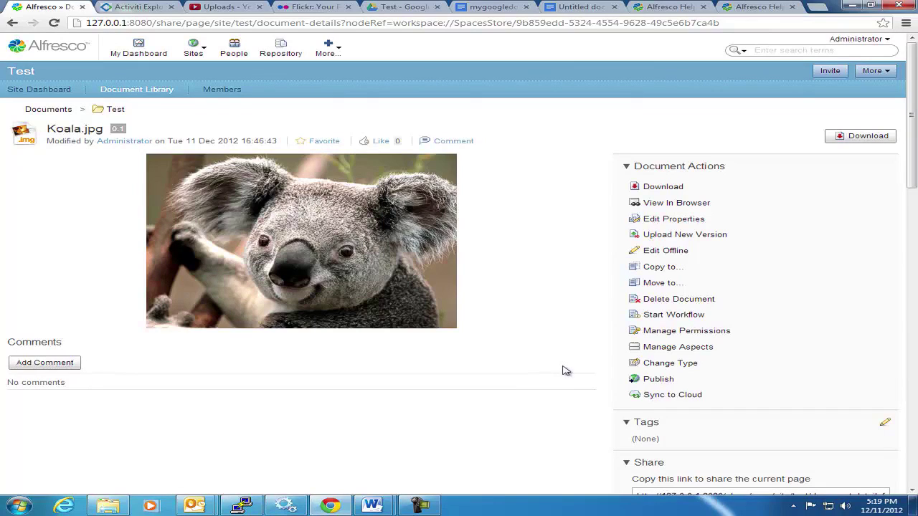
Step: Publish Koala.jpg to the Company Flicker Channel and check its history shows publishing started
click(660, 381)
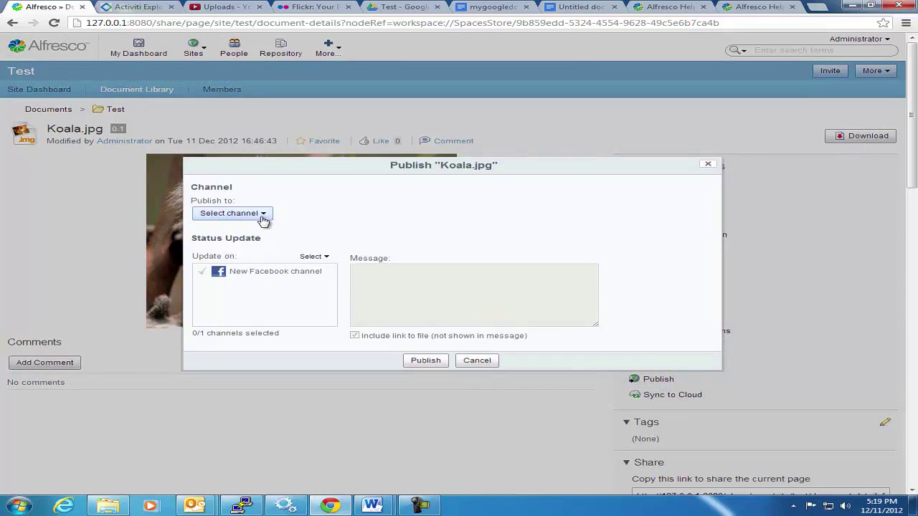
click(263, 218)
click(257, 230)
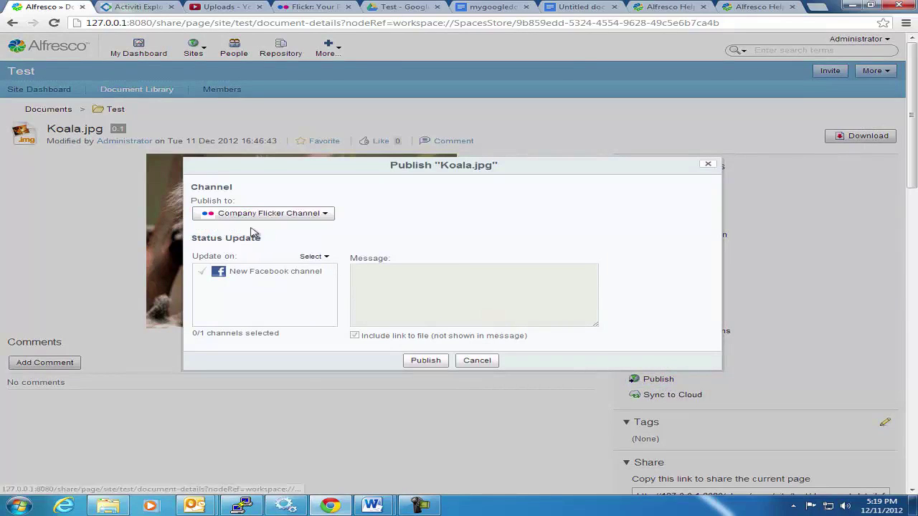
click(421, 362)
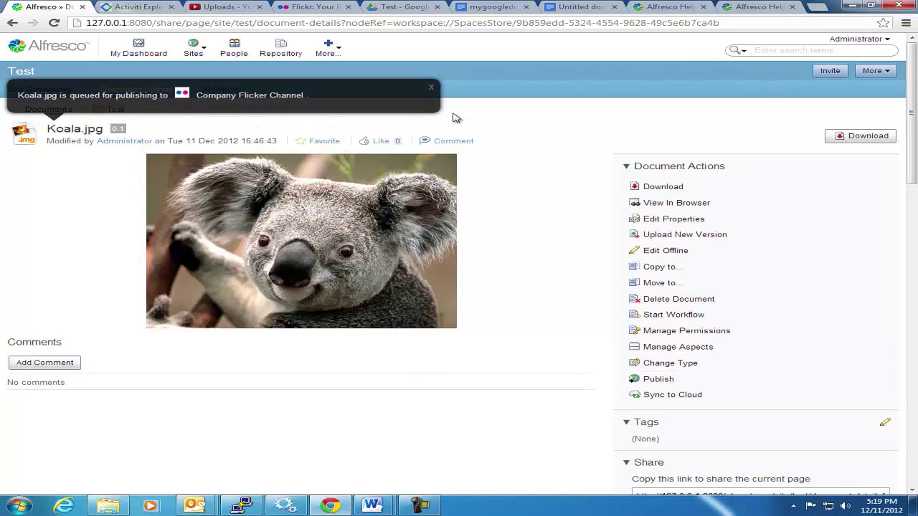
scroll(706, 119, down, 9)
scroll(705, 119, down, 5)
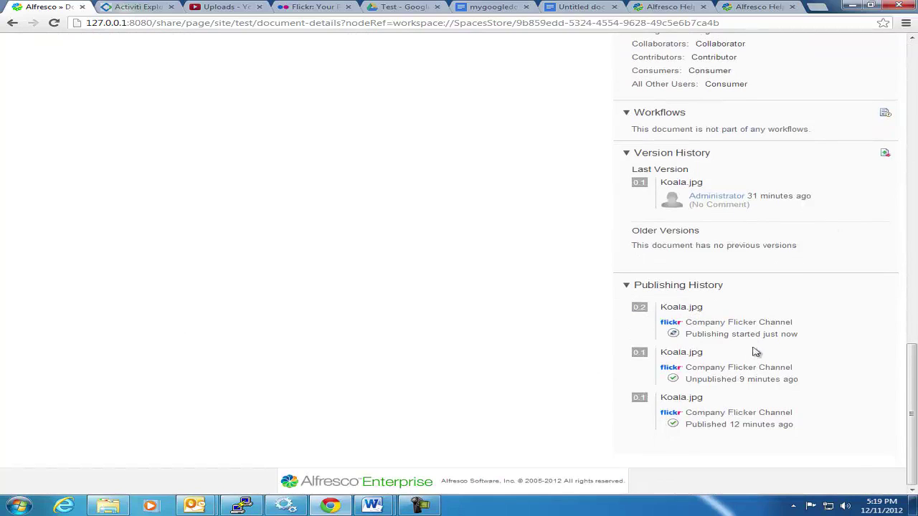
mouse_move(746, 428)
scroll(453, 322, up, 4)
scroll(453, 322, up, 5)
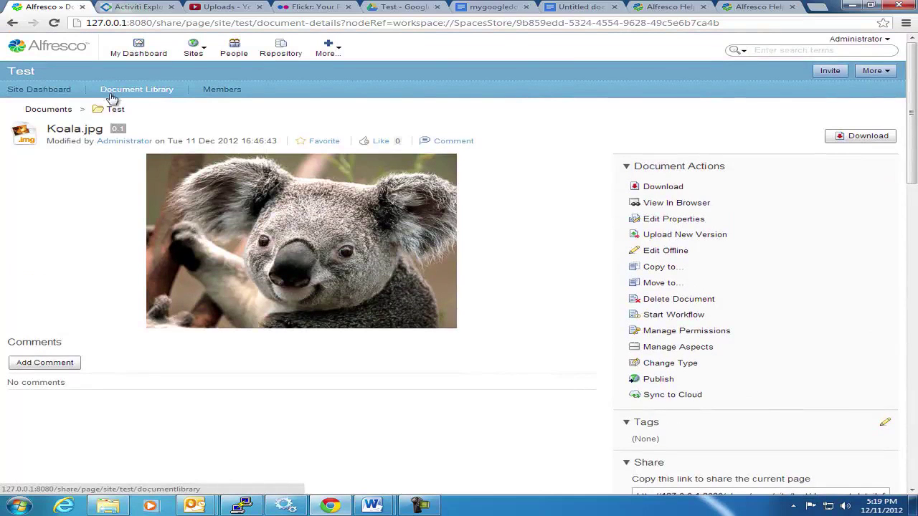
Step: In the Test folder, try publishing Penguins.jpg without a channel and dismiss the failure message
click(136, 90)
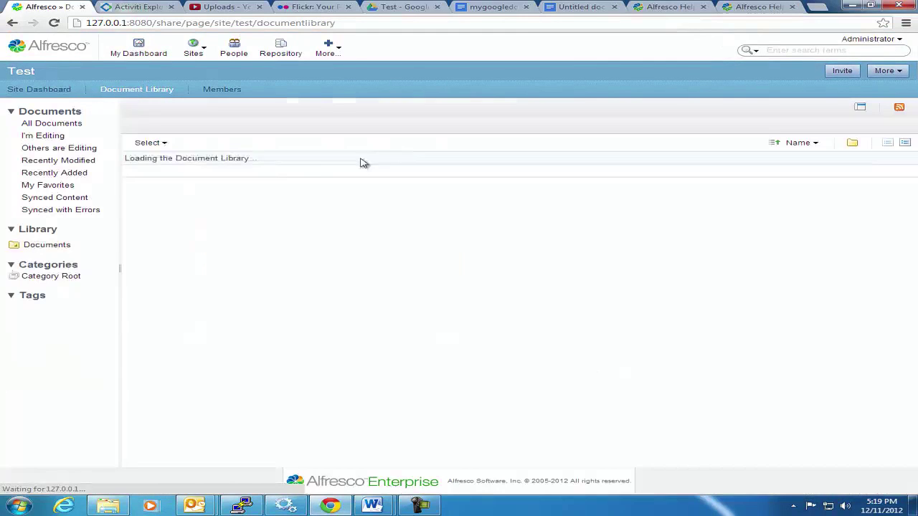
click(260, 163)
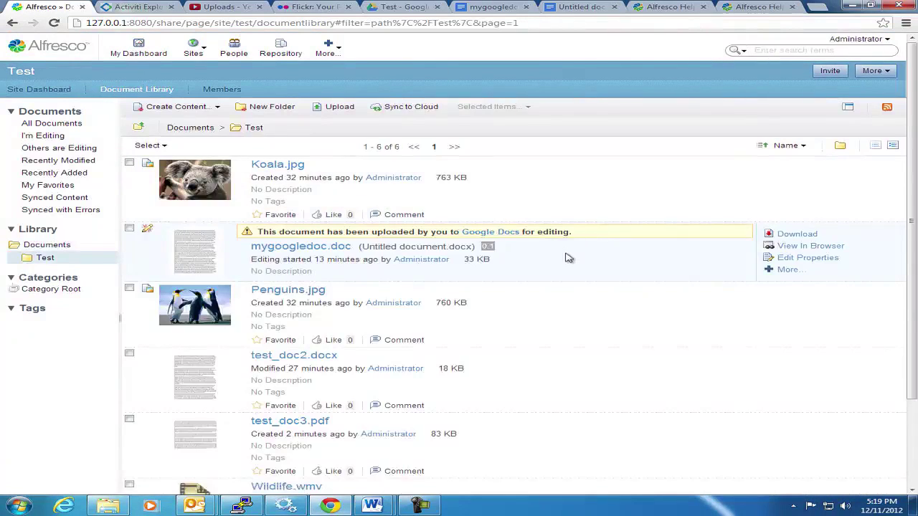
scroll(570, 251, down, 3)
click(782, 220)
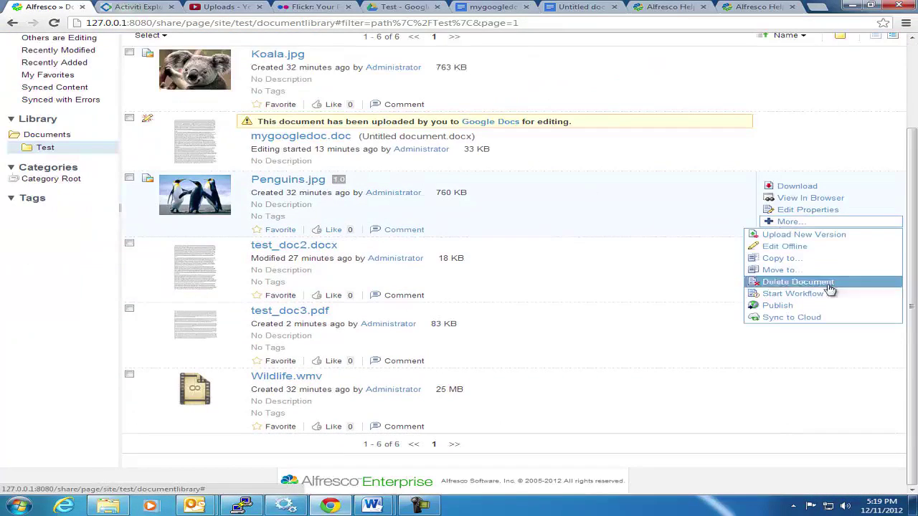
click(813, 307)
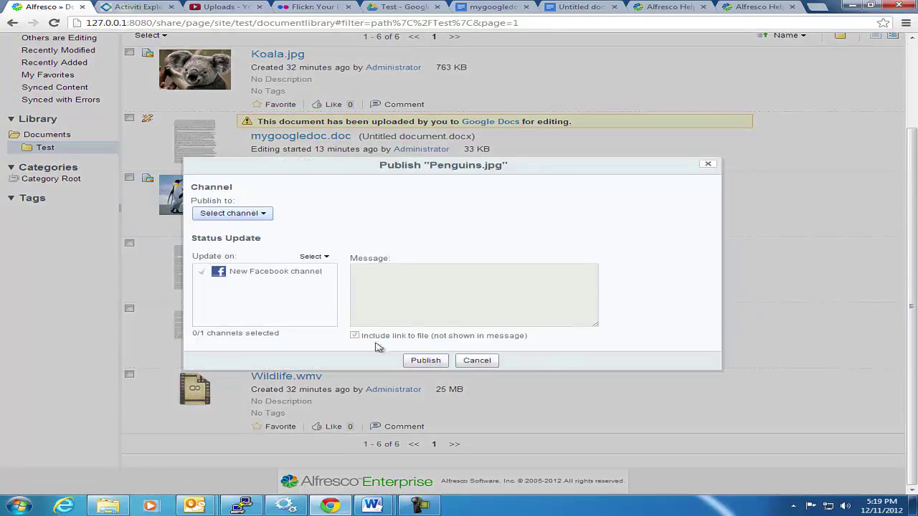
click(312, 256)
click(322, 282)
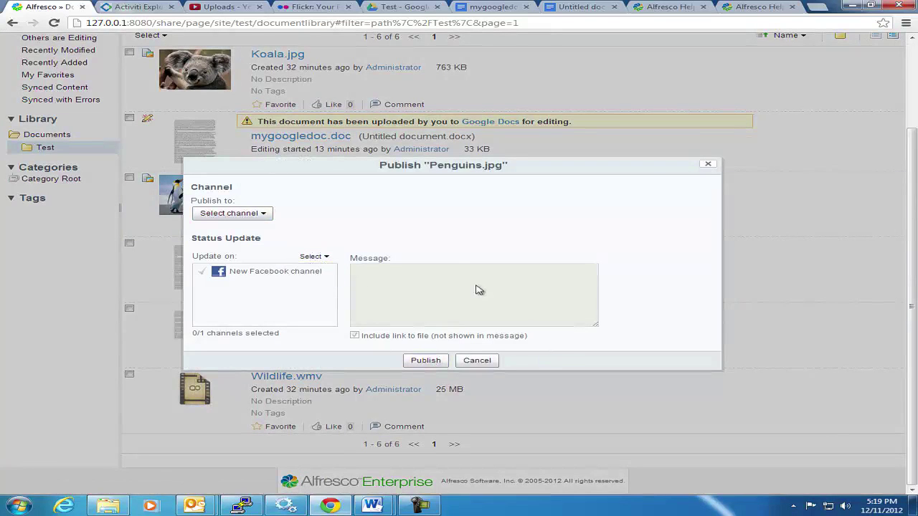
click(426, 363)
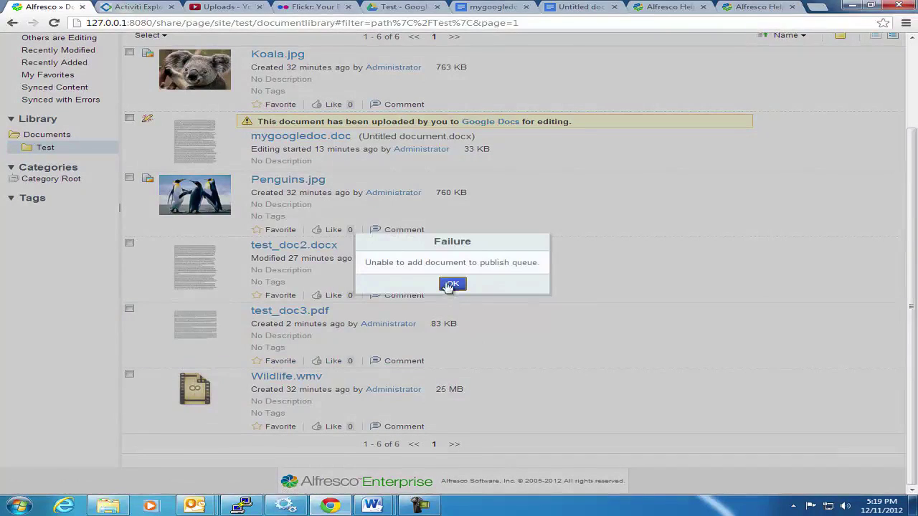
click(450, 284)
Step: Publish Penguins.jpg to the Company Flicker Channel
click(789, 222)
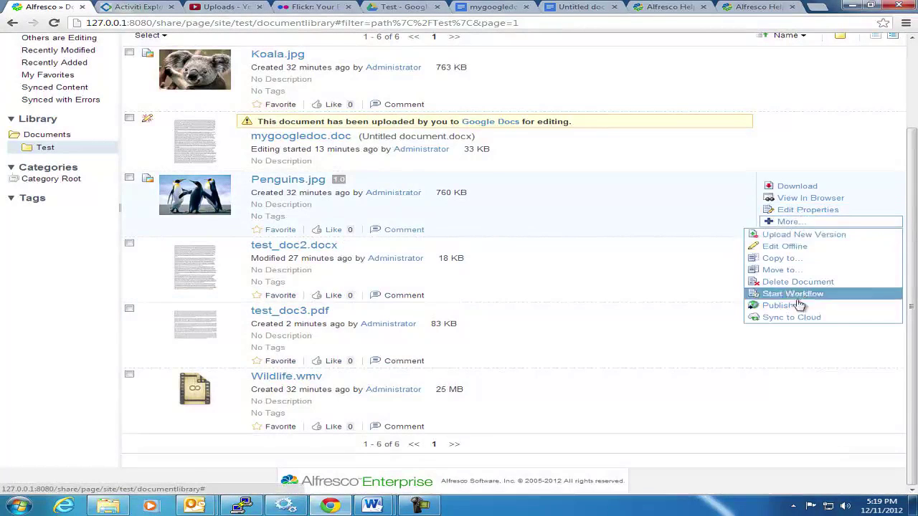
click(778, 306)
click(231, 213)
click(244, 227)
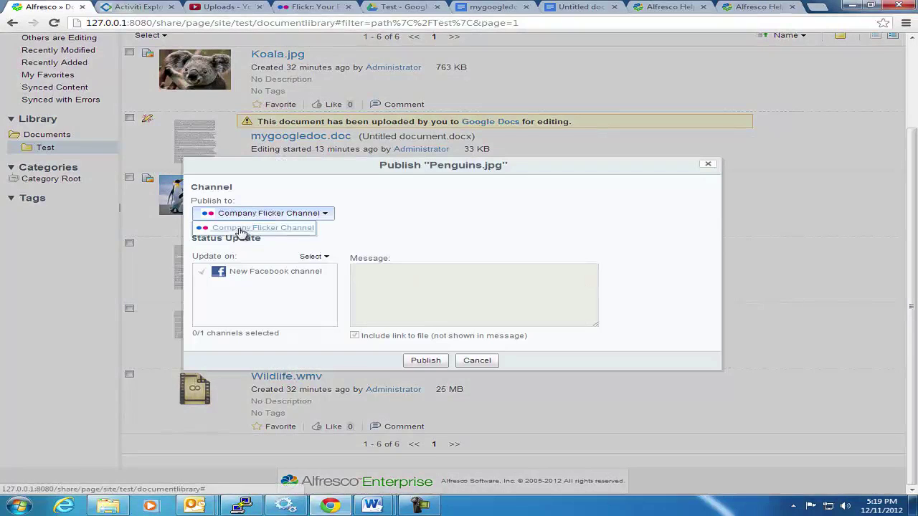
click(427, 361)
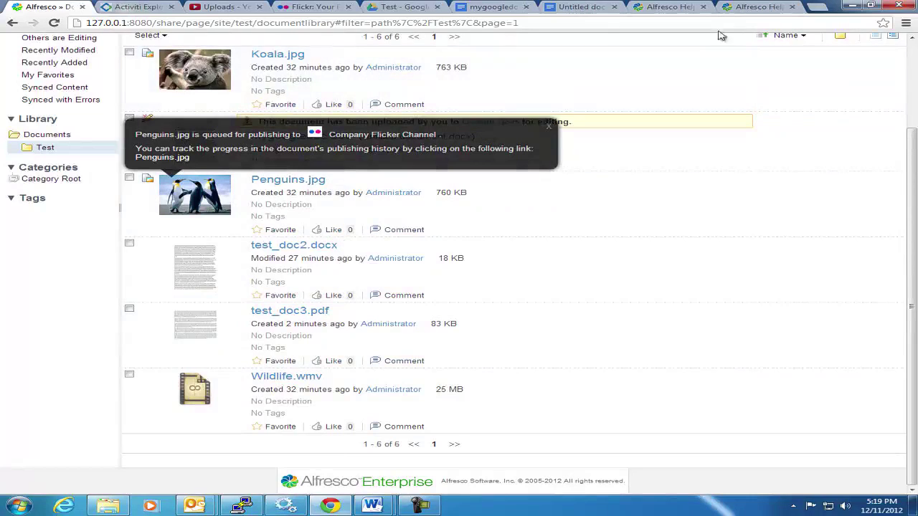
Step: Reload the Flickr photostream so Penguins.jpg and Koala.jpg appear among four photos
click(312, 6)
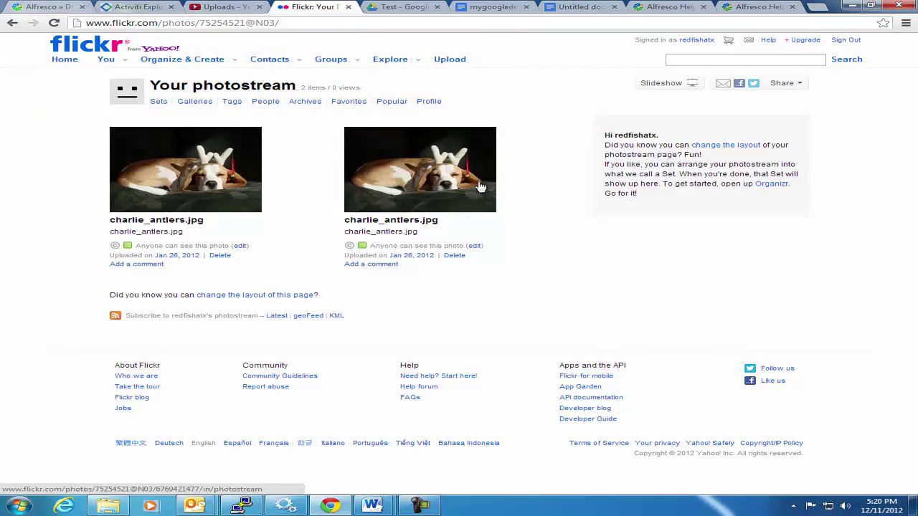
key(F5)
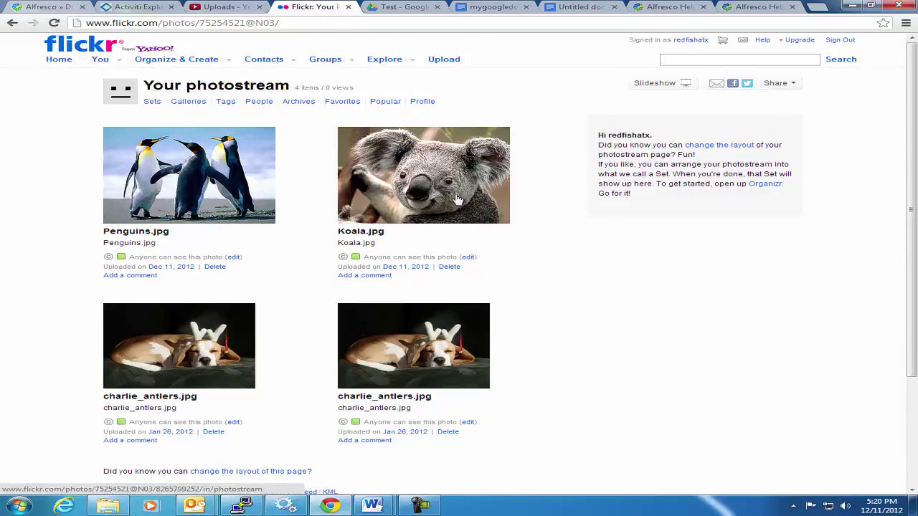
Step: Publish Wildlife.wmv from the Test folder to the Company YouTube Channel
click(44, 7)
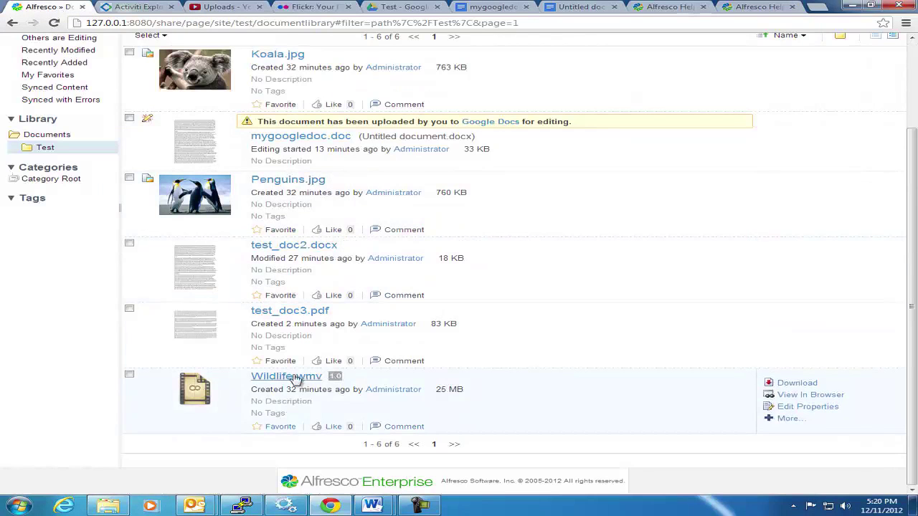
click(788, 420)
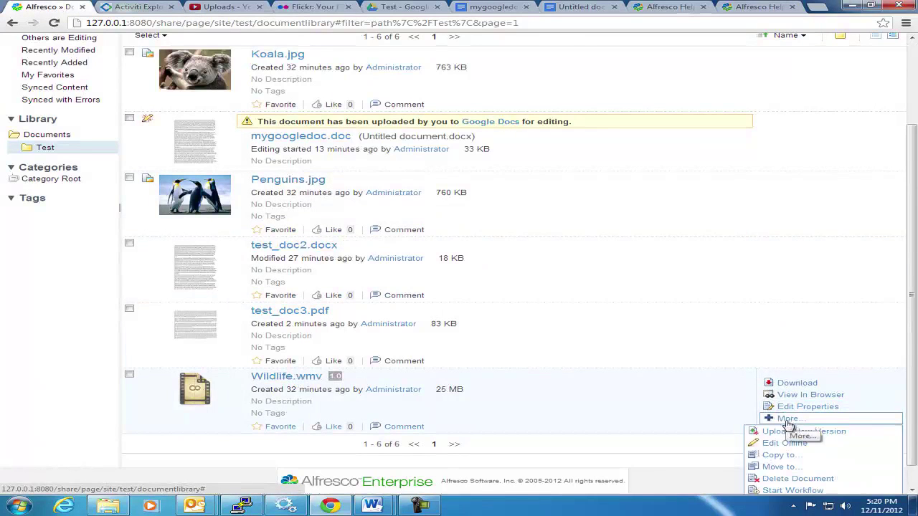
scroll(789, 427, down, 1)
click(794, 478)
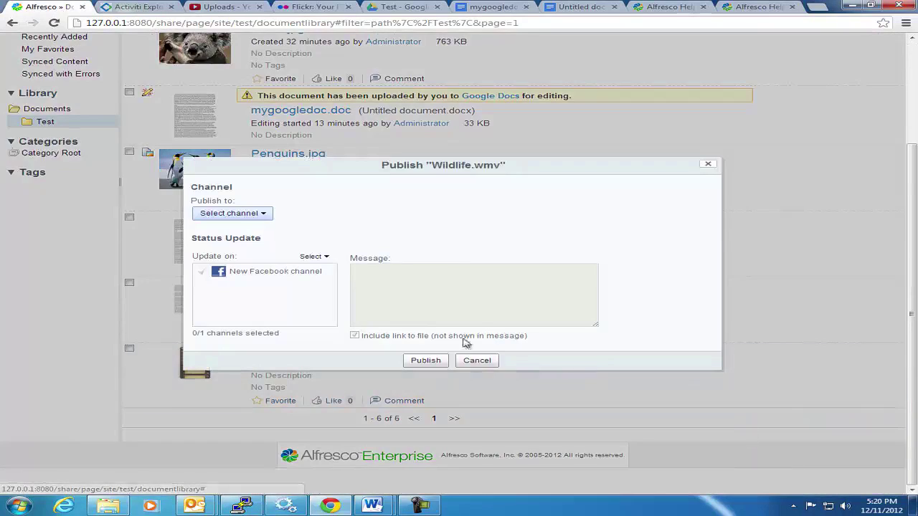
click(260, 215)
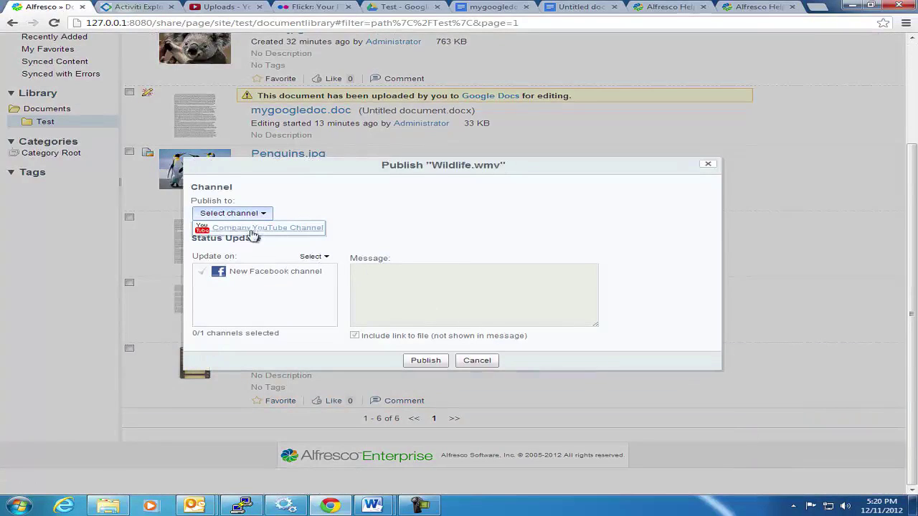
click(246, 230)
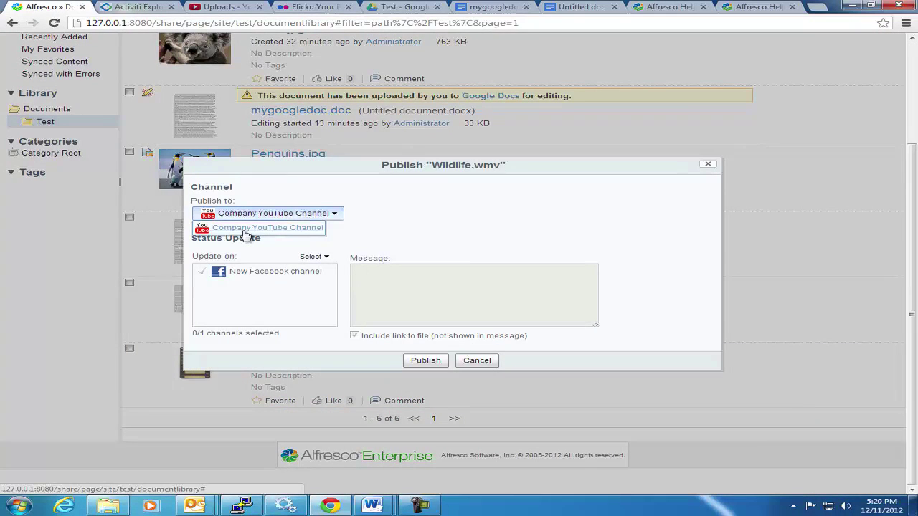
click(425, 361)
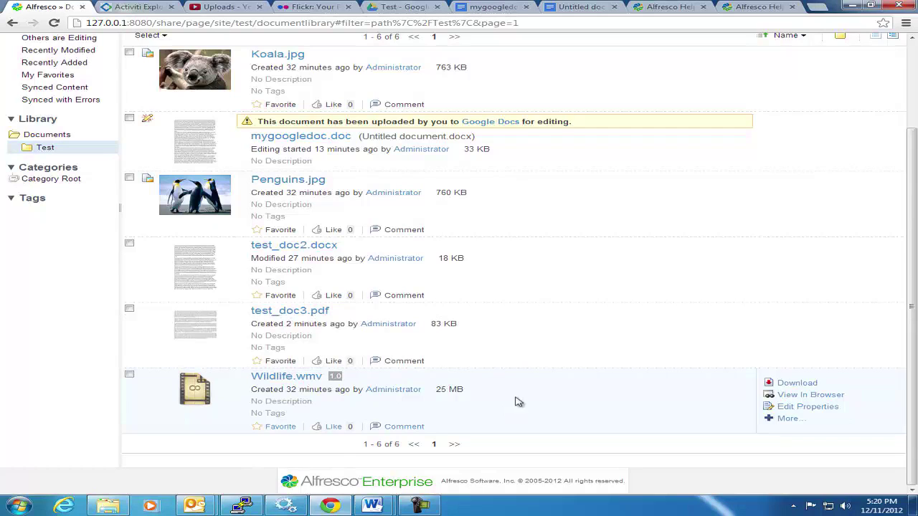
scroll(530, 402, up, 3)
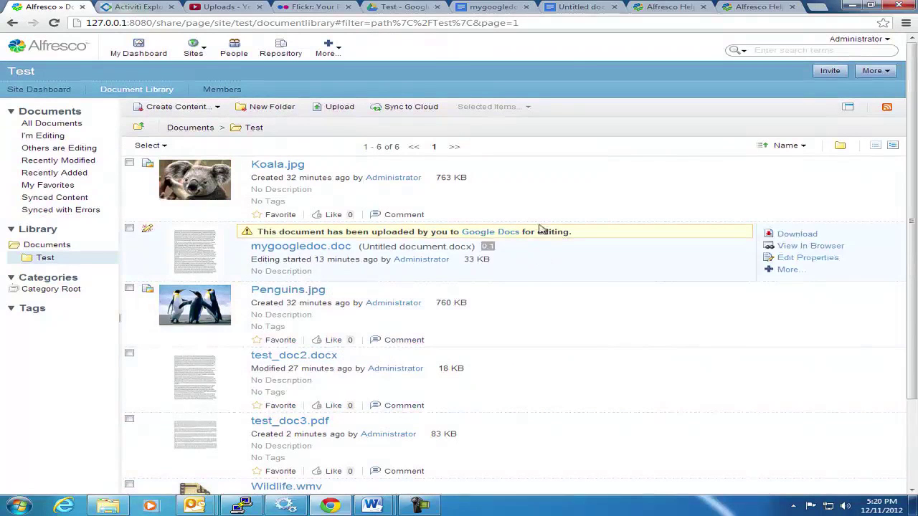
scroll(543, 251, down, 1)
scroll(544, 251, down, 2)
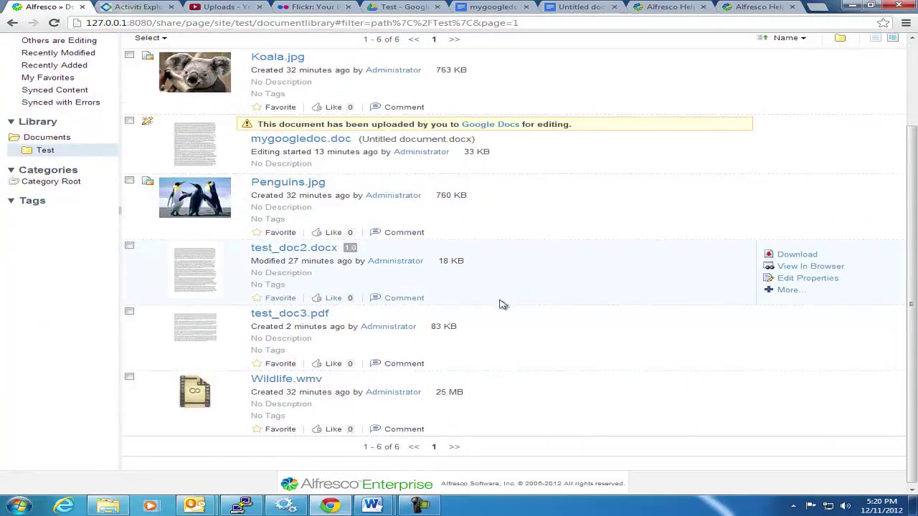
scroll(517, 326, up, 1)
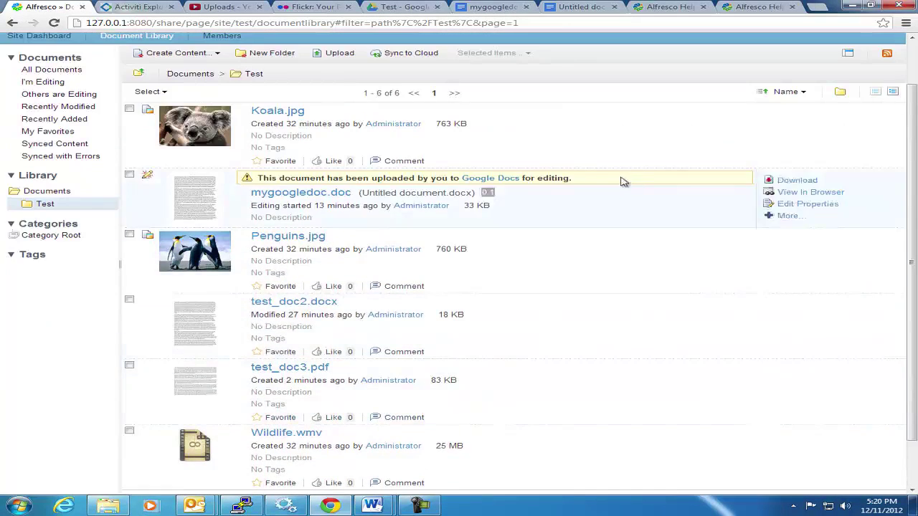
Step: Show the YouTube Video Manager Uploads page, which still lists only bug.MPG
click(222, 7)
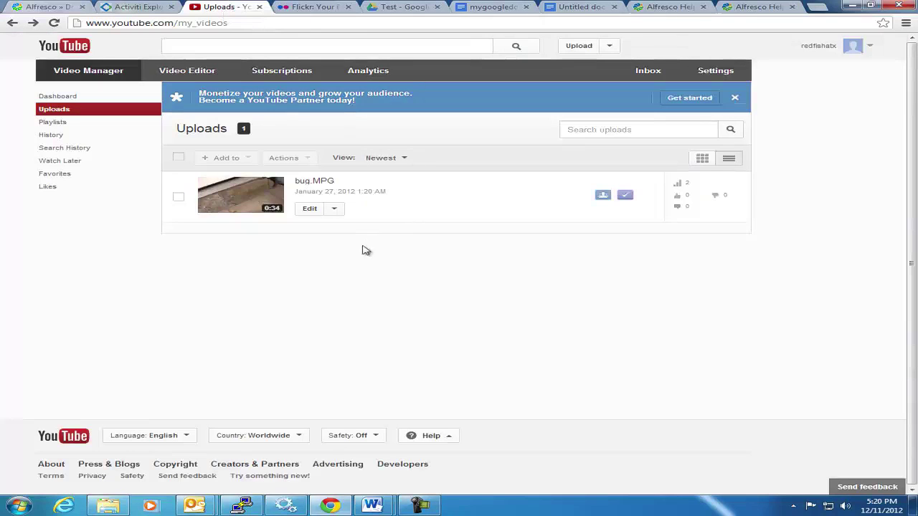